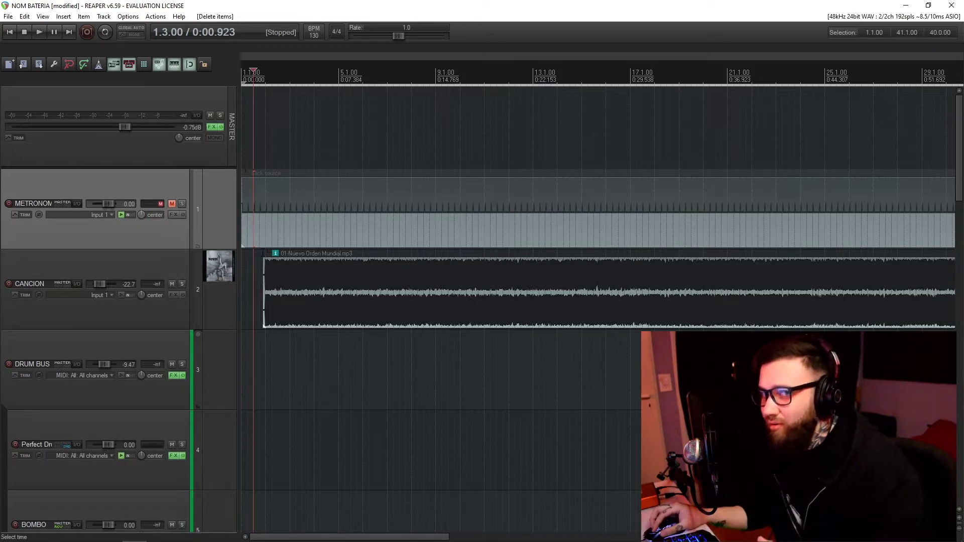
Play the CANCION track soloed and switch to the beatsperminuteonline.com tempo counter in the browser
scroll(253, 290, "up", 1)
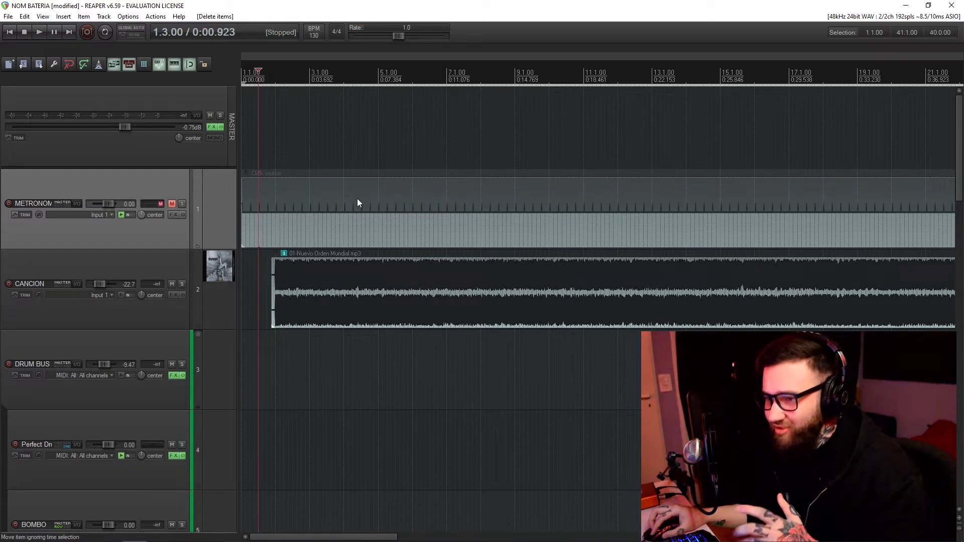
left_click(171, 204)
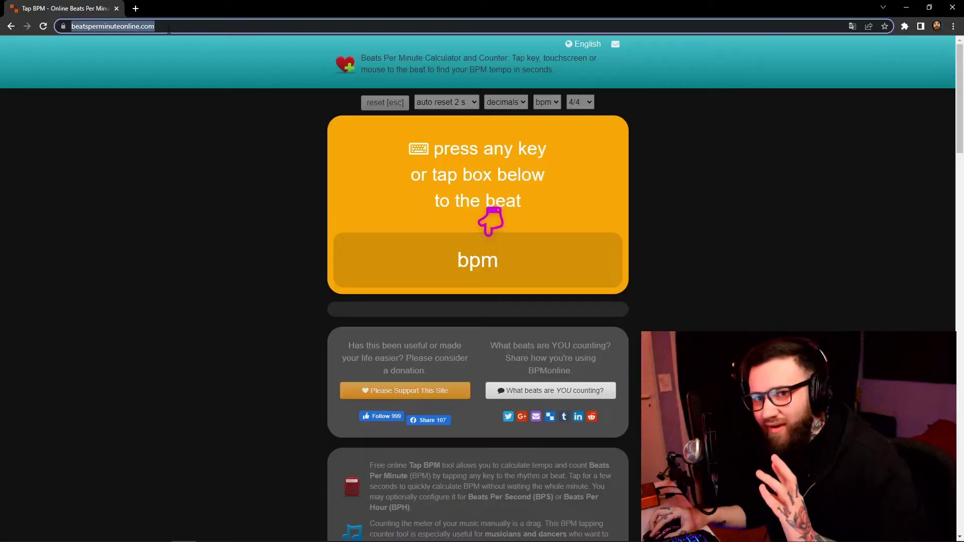
left_click(210, 26)
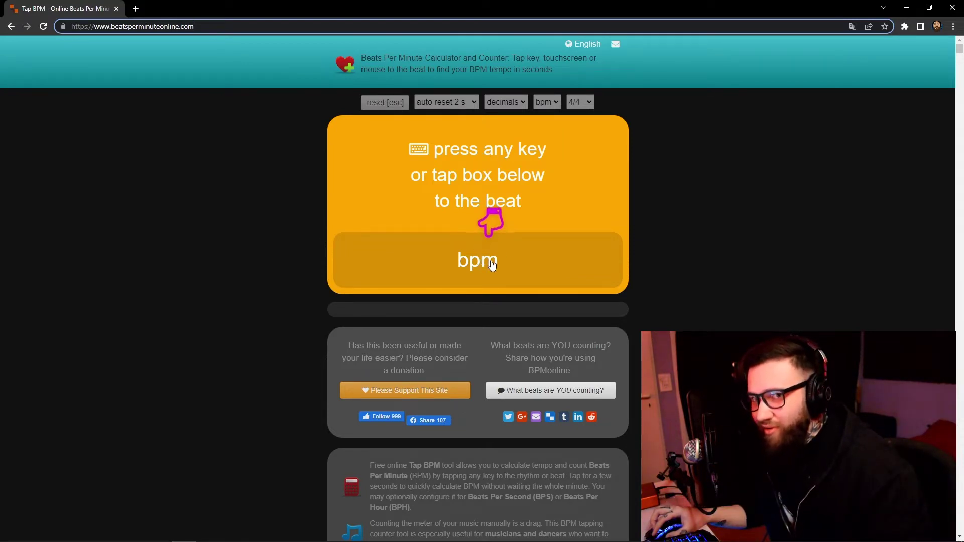
left_click(185, 535)
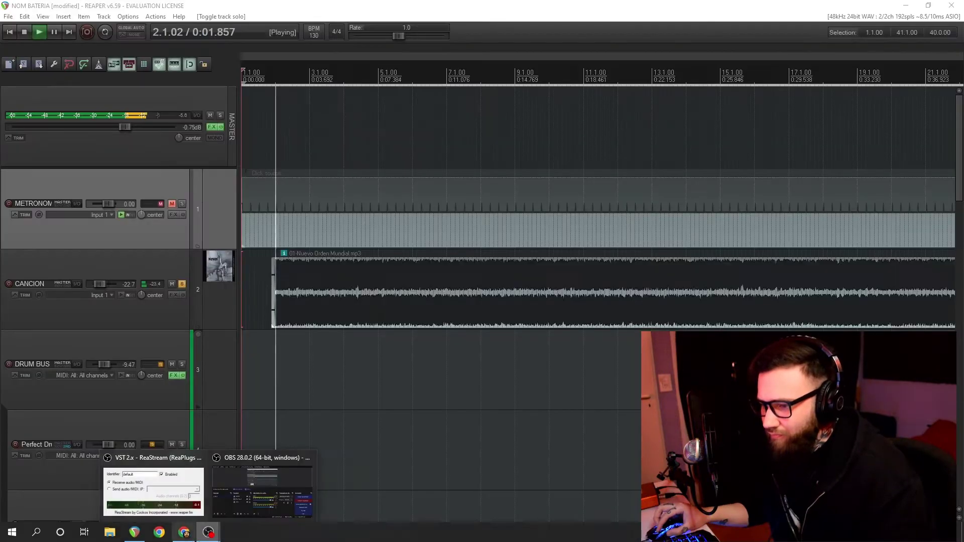
left_click(187, 536)
Tap along to the song's beat in the BPM counter to measure its tempo
left_click(492, 241)
left_click(502, 268)
left_click(503, 270)
left_click(503, 271)
left_click(503, 271)
left_click(504, 270)
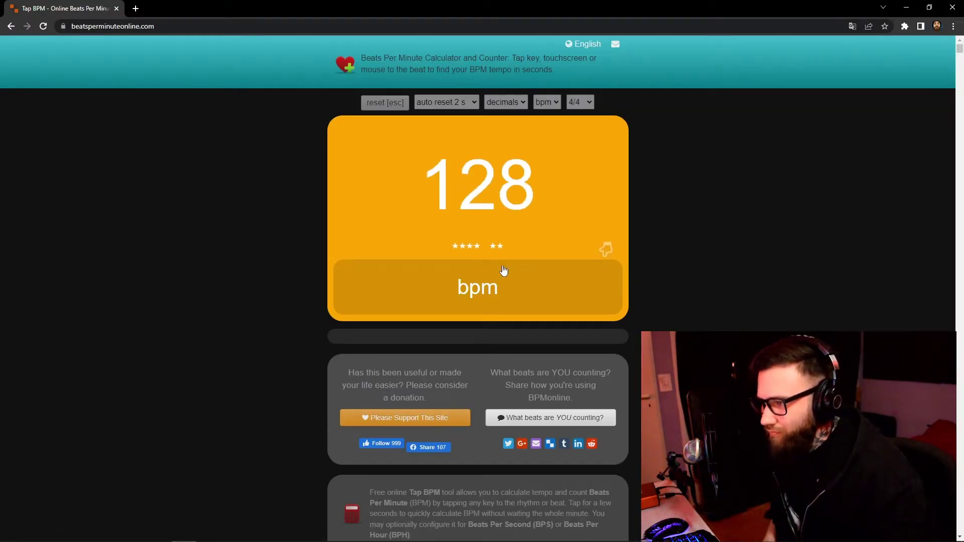
left_click(504, 271)
left_click(504, 271)
left_click(503, 270)
left_click(503, 270)
left_click(503, 271)
left_click(504, 270)
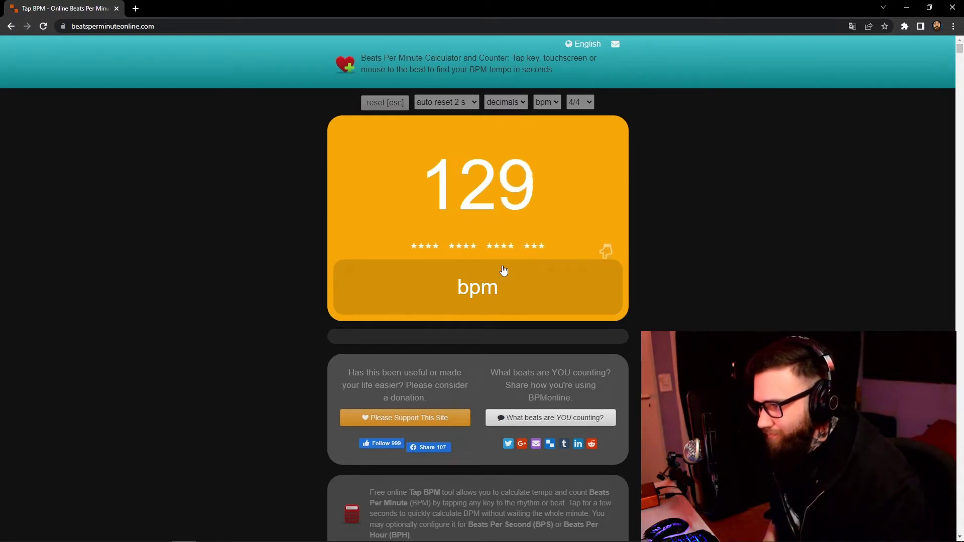
left_click(504, 271)
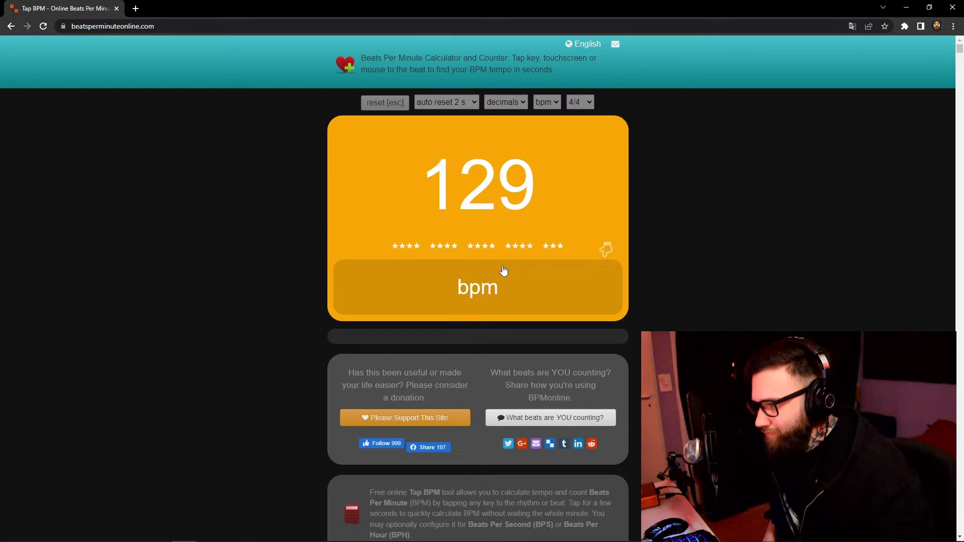
left_click(503, 270)
left_click(504, 271)
left_click(504, 271)
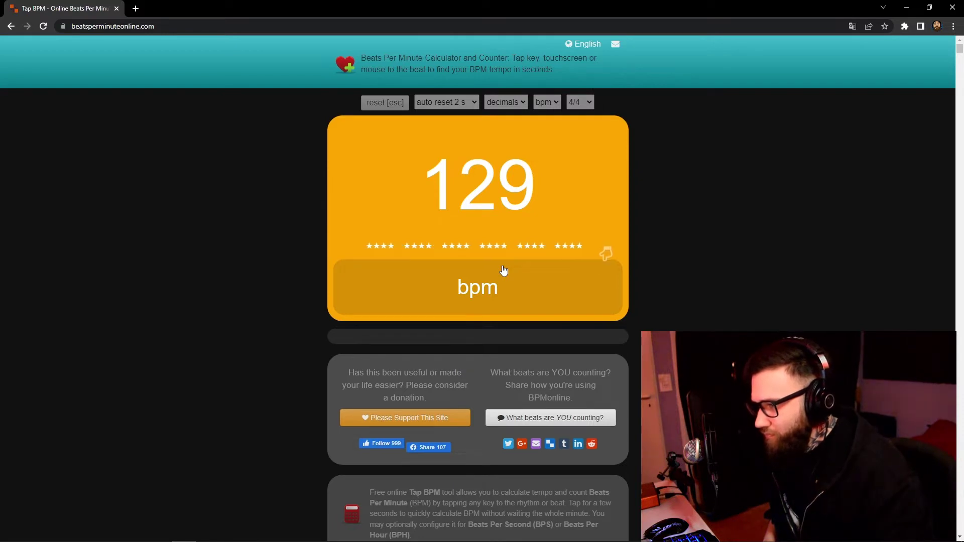
left_click(504, 271)
left_click(504, 271)
left_click(504, 270)
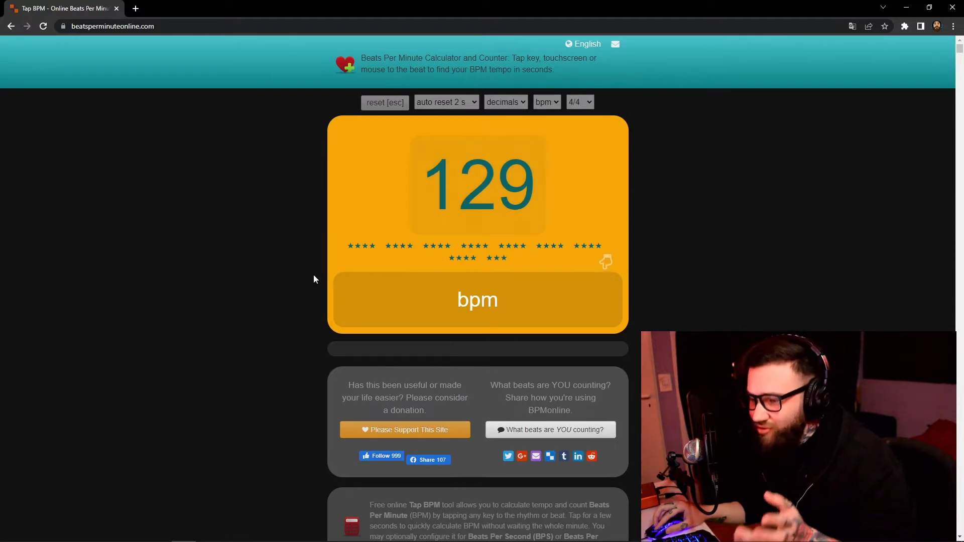
Switch back to REAPER, unsolo the CANCION track, and play the song with the metronome track unmuted from the project start
mouse_move(176, 537)
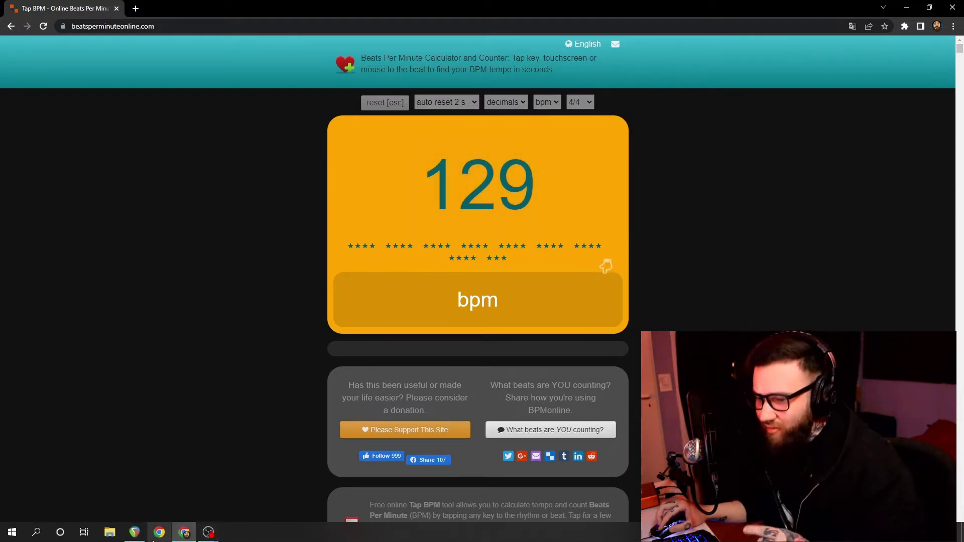
left_click(184, 531)
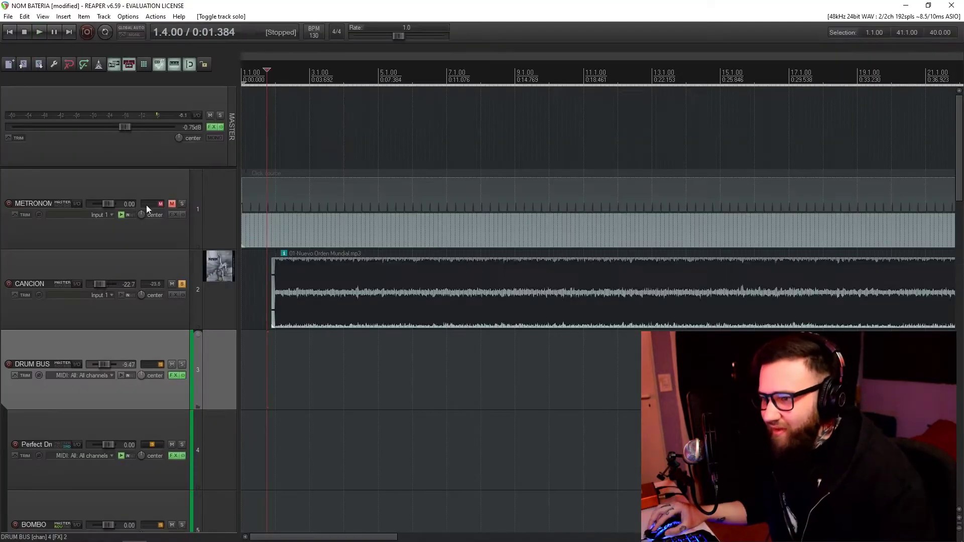
left_click(182, 284)
key("Home")
key("space")
key("space")
scroll(223, 376, "down", 2)
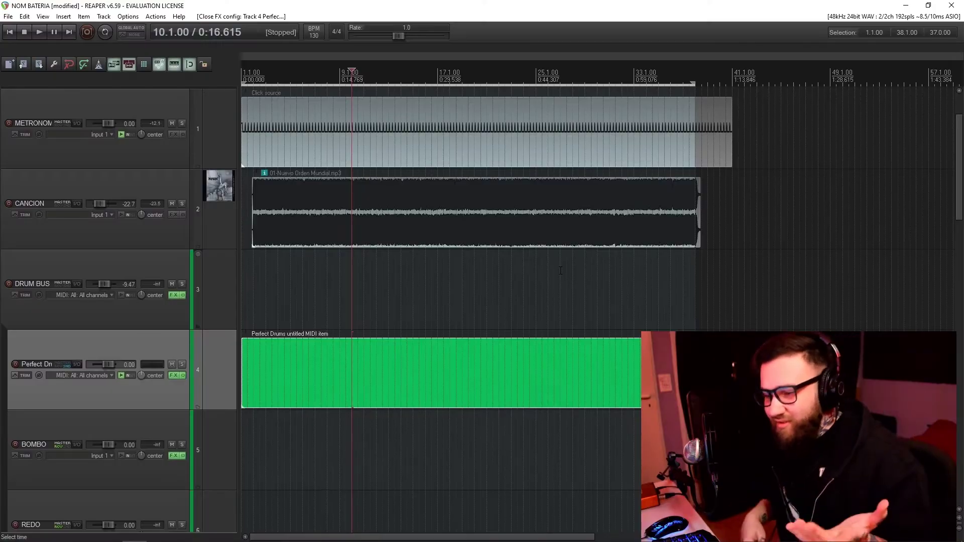
Place the edit cursor at 2.1.00, where the song begins, and play from there
scroll(270, 351, "up", 5)
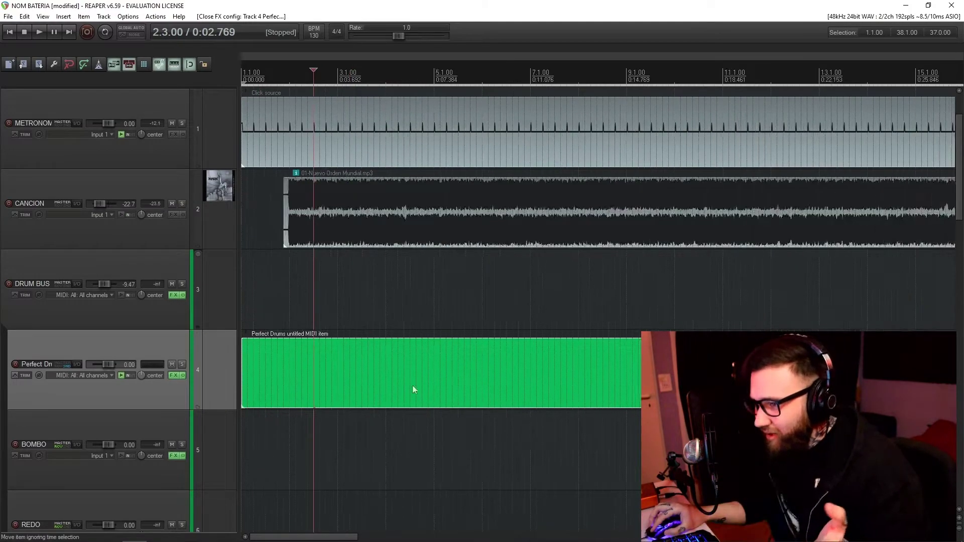
left_click(304, 376)
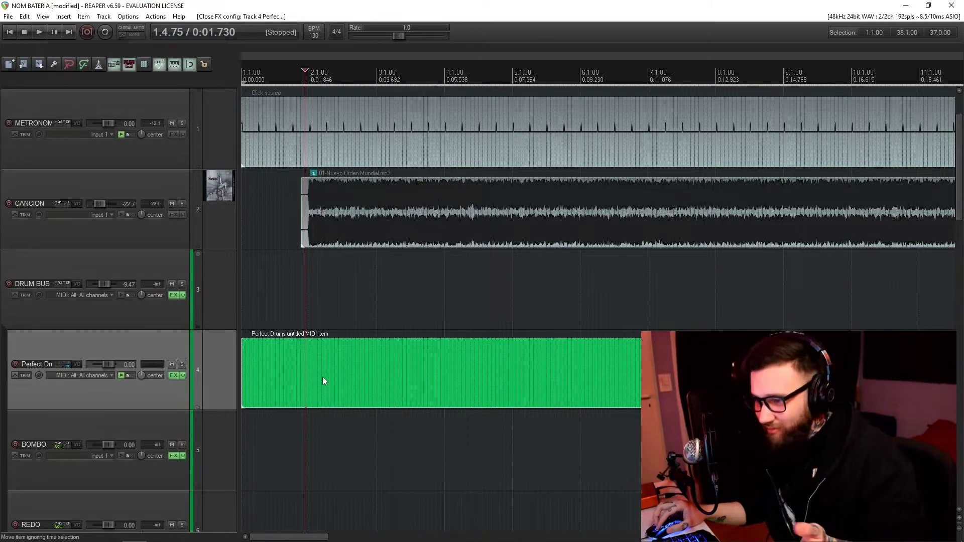
left_click(312, 361)
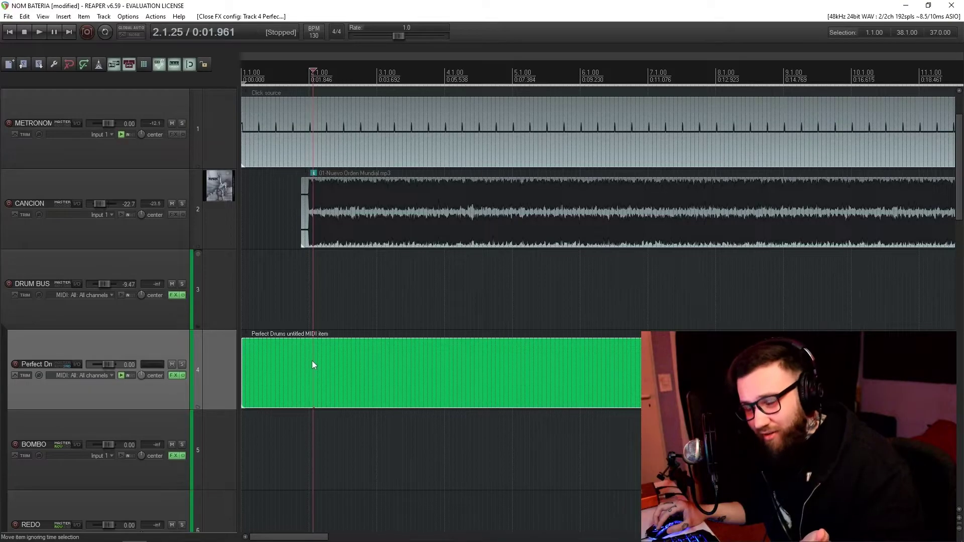
scroll(311, 361, "up", 3)
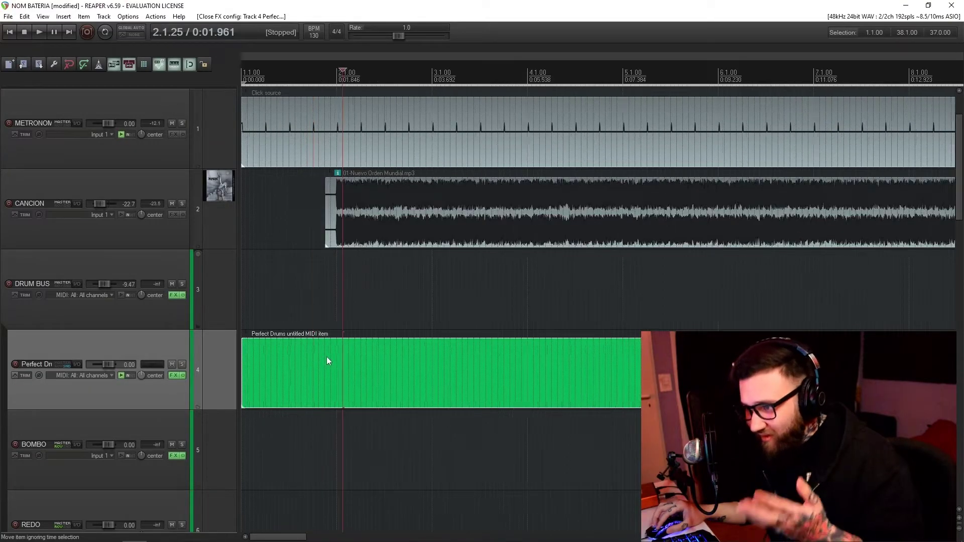
left_click(377, 227)
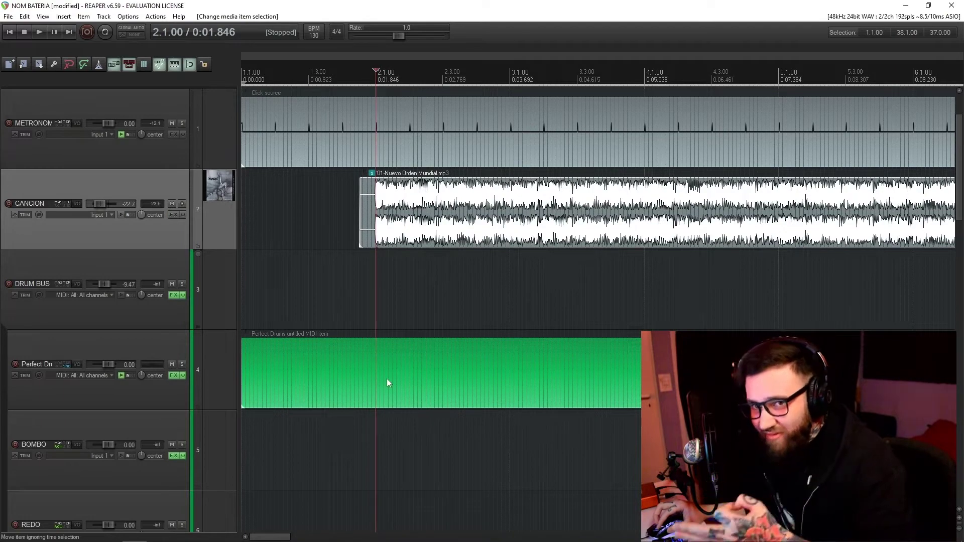
key("space")
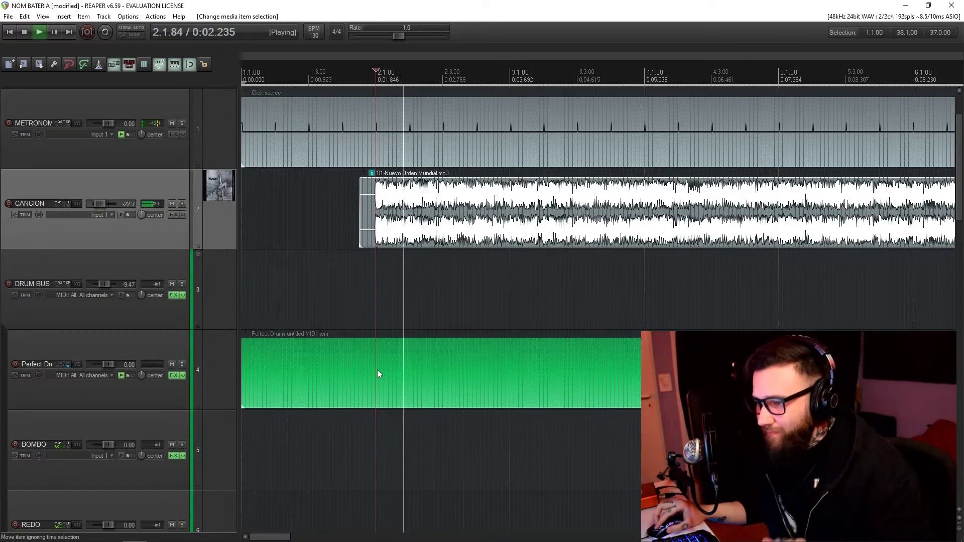
Open the Perfect Drums MIDI item for editing and listen to the song from bar 2
left_click(377, 370)
double_click(376, 370)
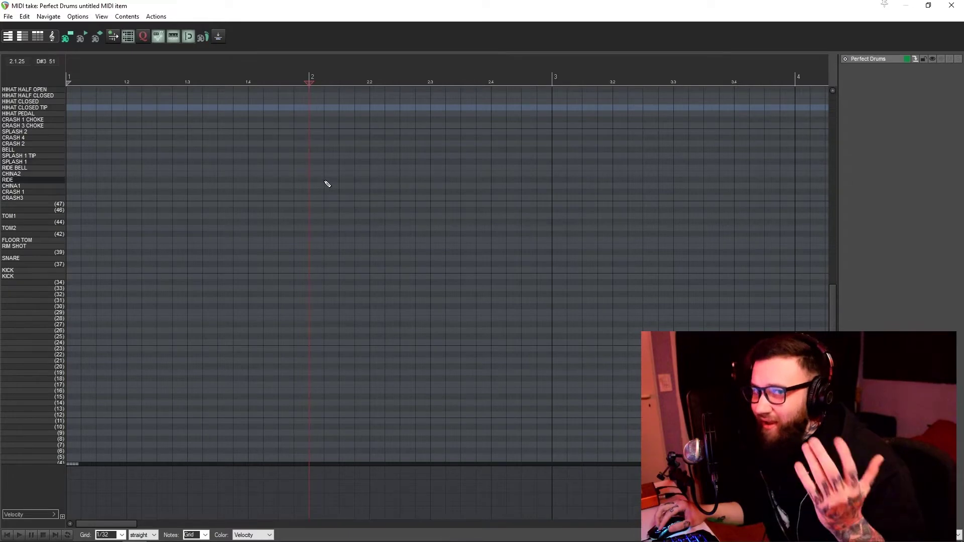
key("space")
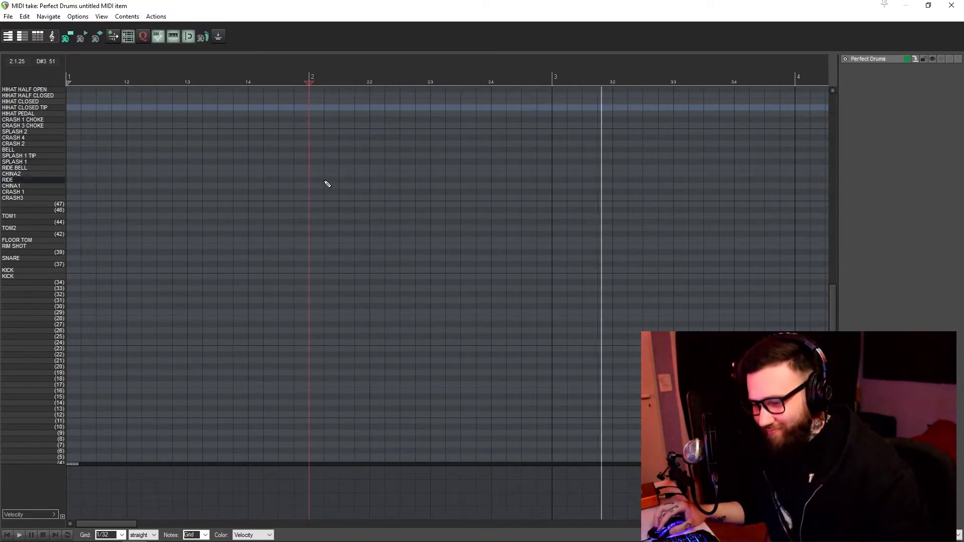
key("space")
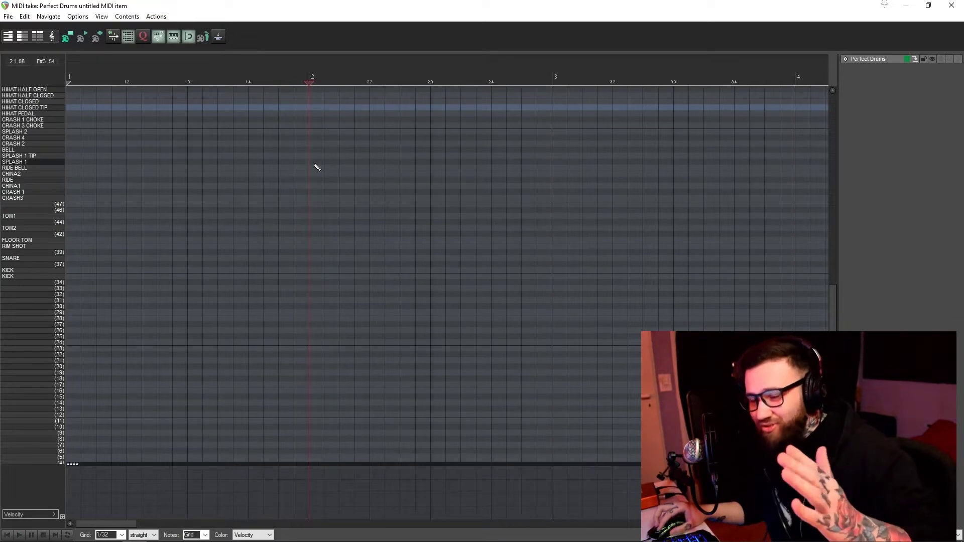
Add a CRASH 2 note about an eighth note long at the start of bar 2
scroll(23, 186, "up", 3)
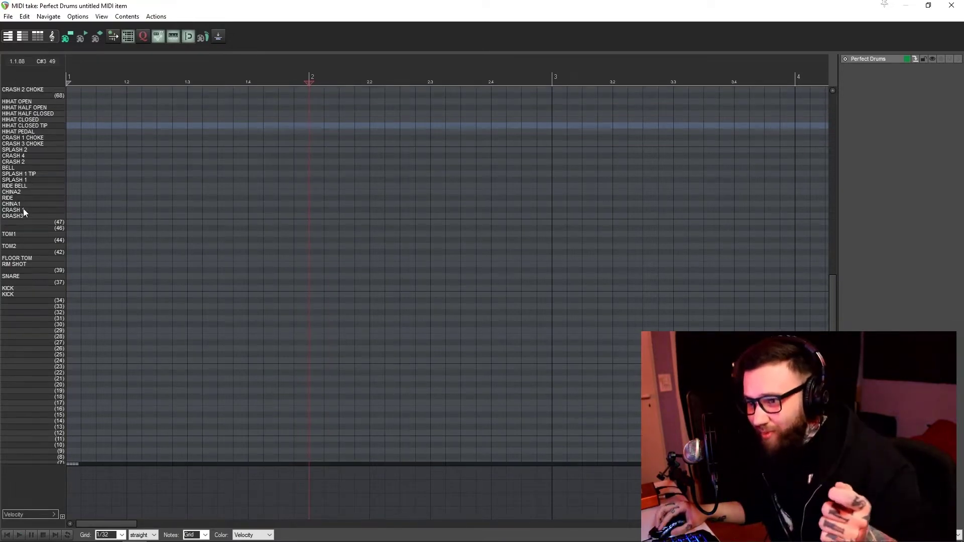
scroll(23, 209, "up", 5)
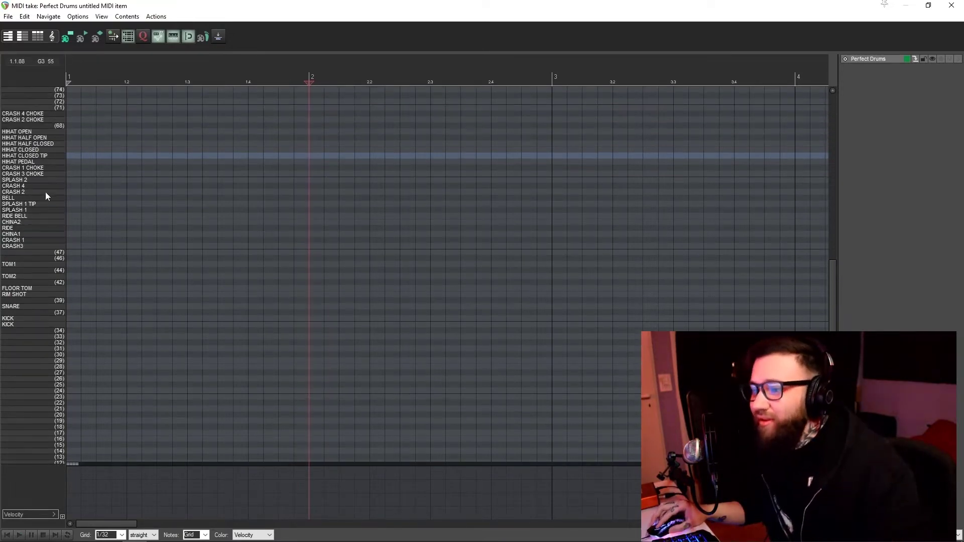
left_click(312, 195)
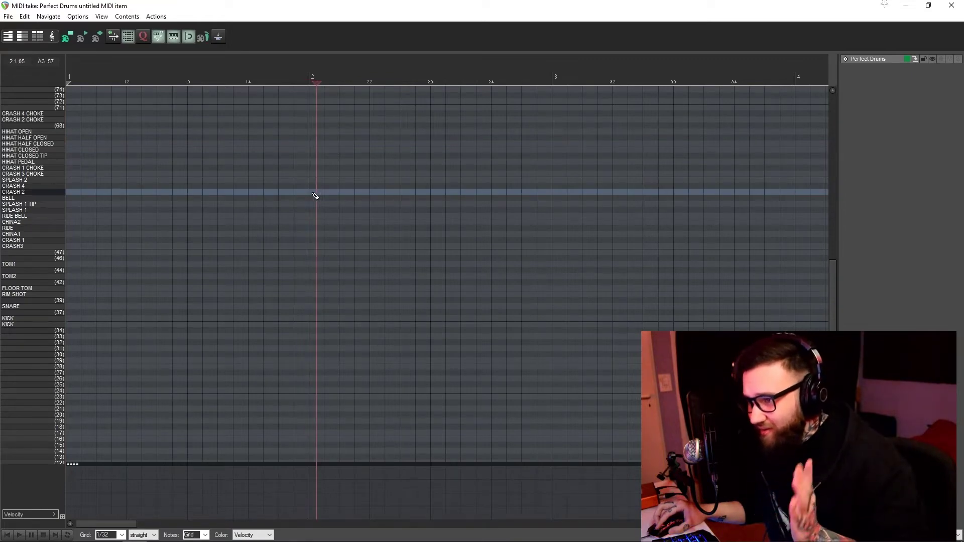
left_click_drag(312, 195, 342, 195)
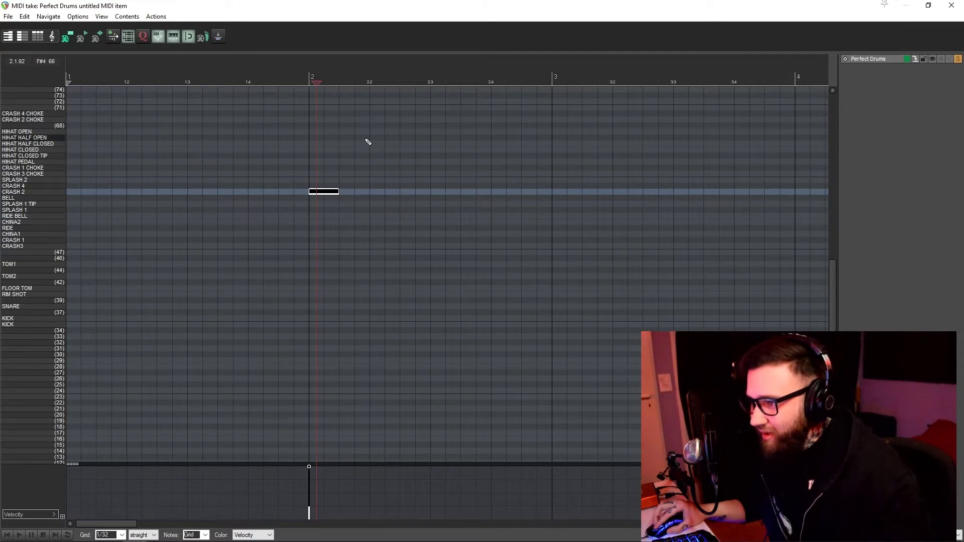
Add HIHAT HALF OPEN notes on every beat from 2.2 to the start of bar 4, duplicating the first ones
mouse_move(375, 140)
left_mouse_down()
mouse_move(395, 140)
mouse_move(387, 127)
mouse_move(388, 149)
mouse_move(462, 142)
mouse_move(318, 119)
left_mouse_up()
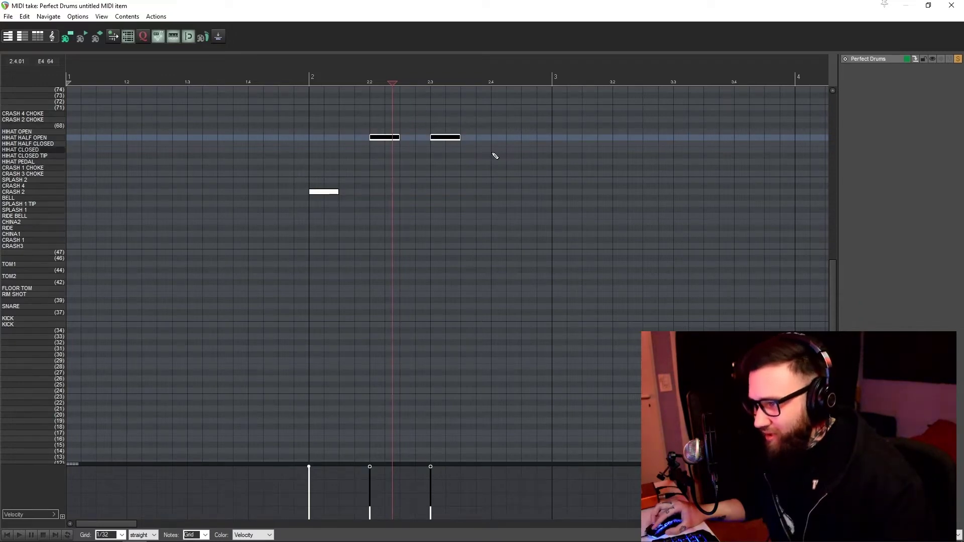
left_click(493, 153)
key("ctrl+v")
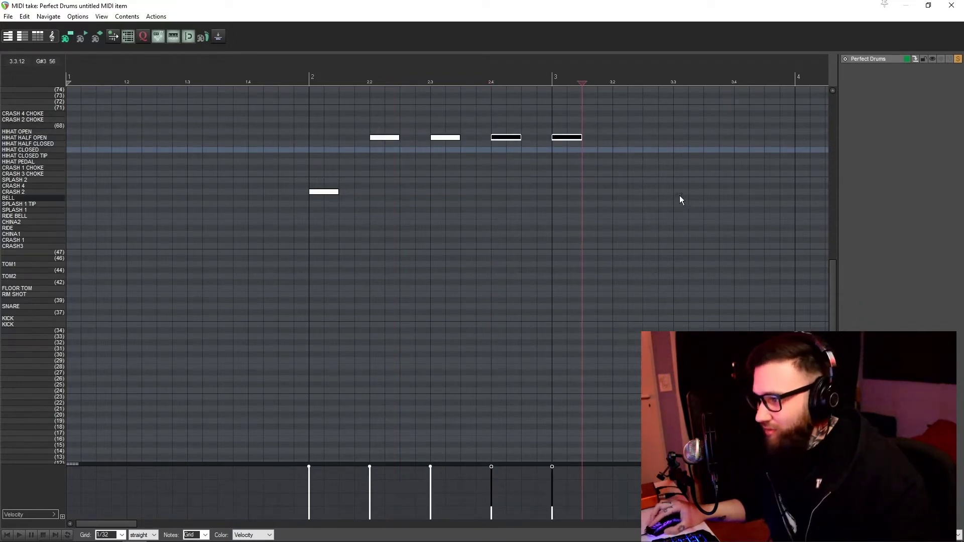
key("ctrl+v")
scroll(300, 216, "down", 3)
Play the pattern from bar 2, close the MIDI editor, mute the metronome track and set the CANCION volume to -22.6 dB
key("space")
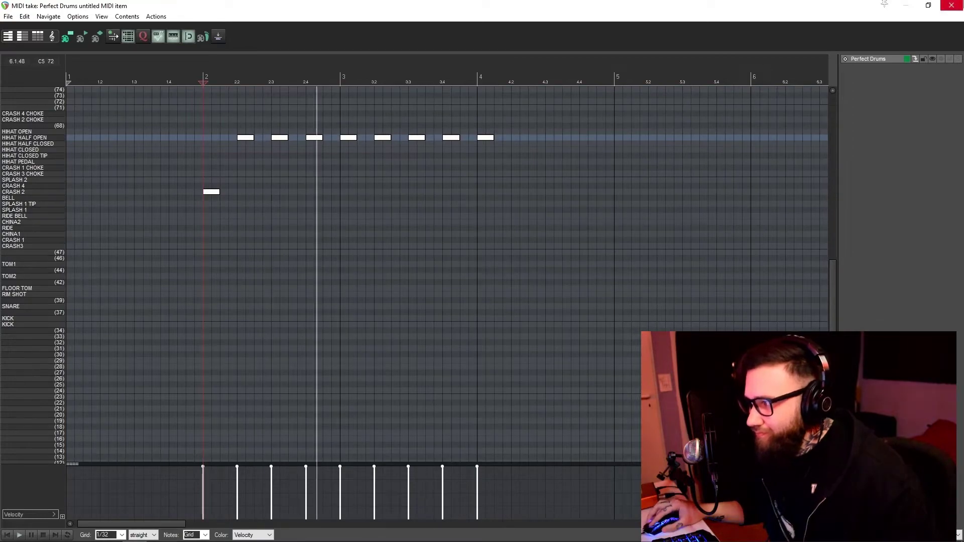
left_click(952, 5)
left_click(86, 218)
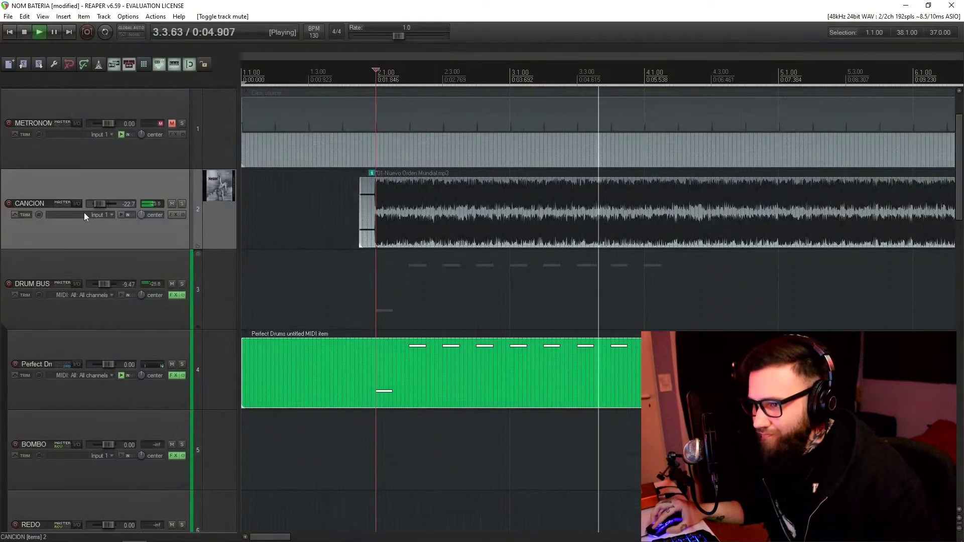
left_click_drag(100, 204, 100, 204)
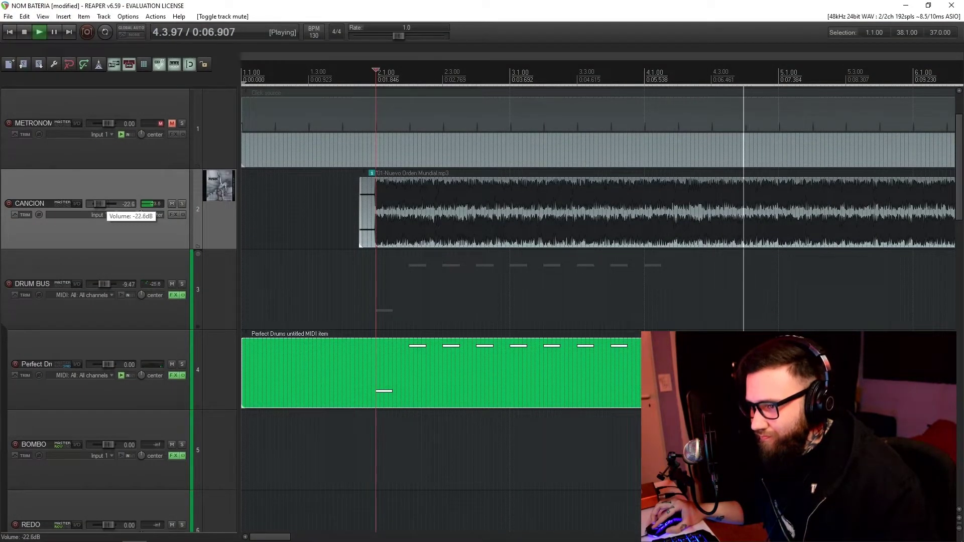
key("space")
Reopen the Perfect Drums MIDI item and extend the HIHAT HALF OPEN notes on every beat to the end of bar 5
double_click(384, 376)
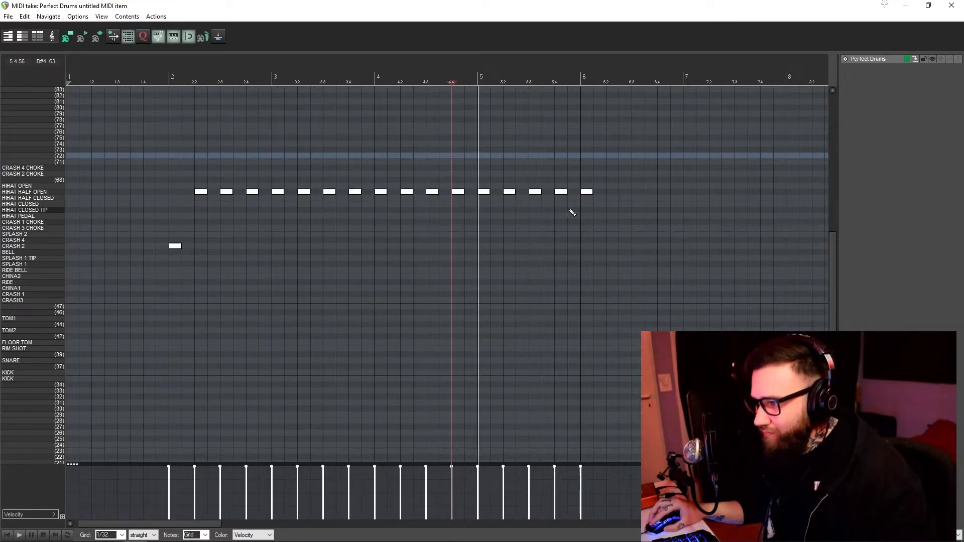
scroll(571, 211, "up", 1)
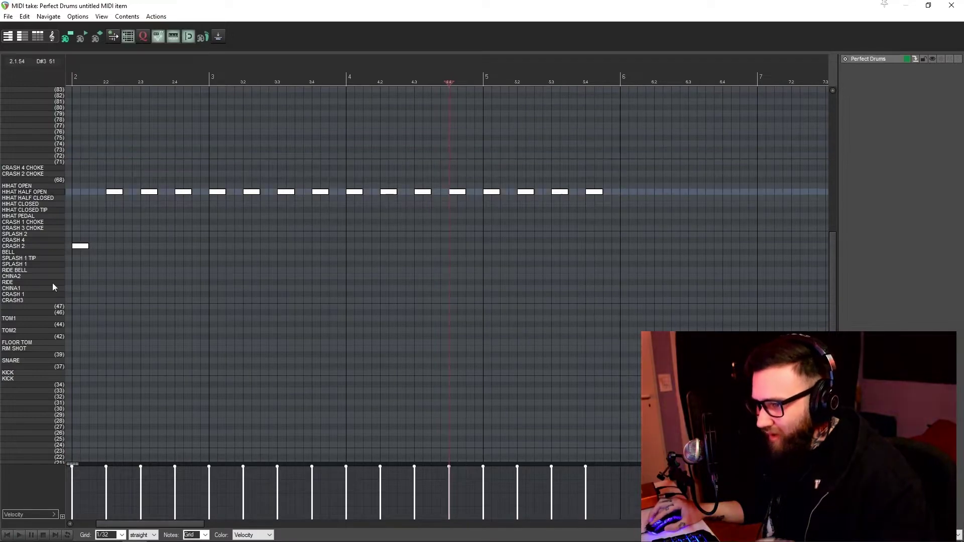
scroll(325, 271, "down", 3)
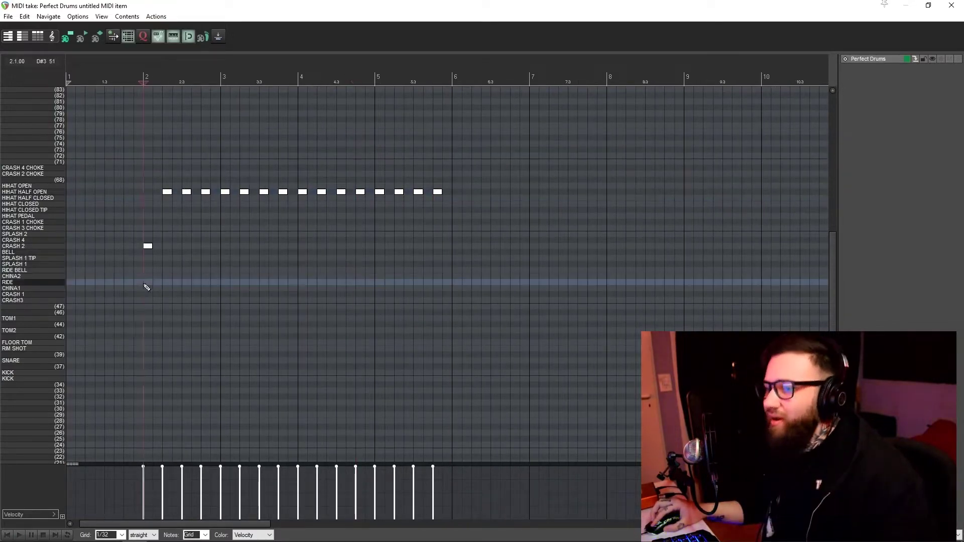
Play the crash and hi-hat pattern against the song from the start of bar 2
scroll(146, 284, "up", 3)
key("space")
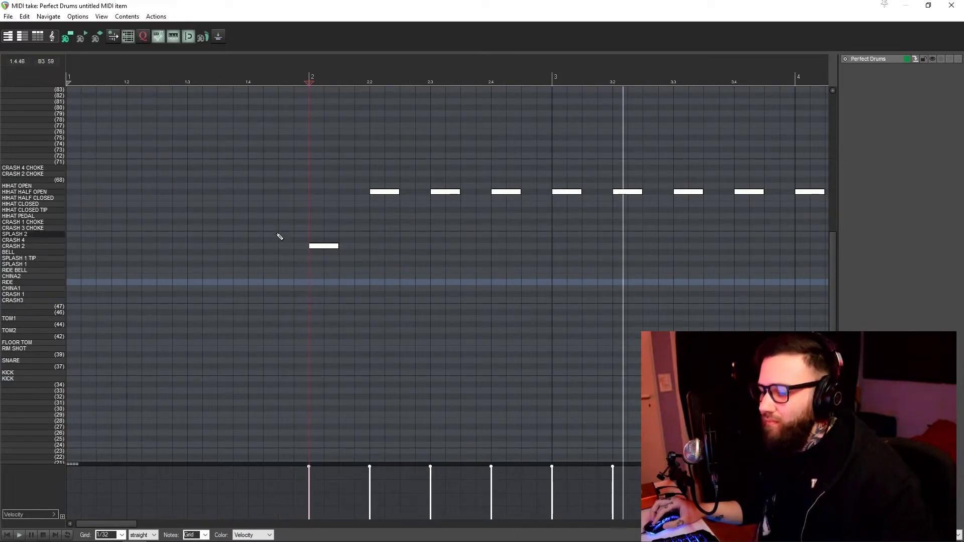
scroll(269, 216, "down", 1)
scroll(270, 211, "down", 1)
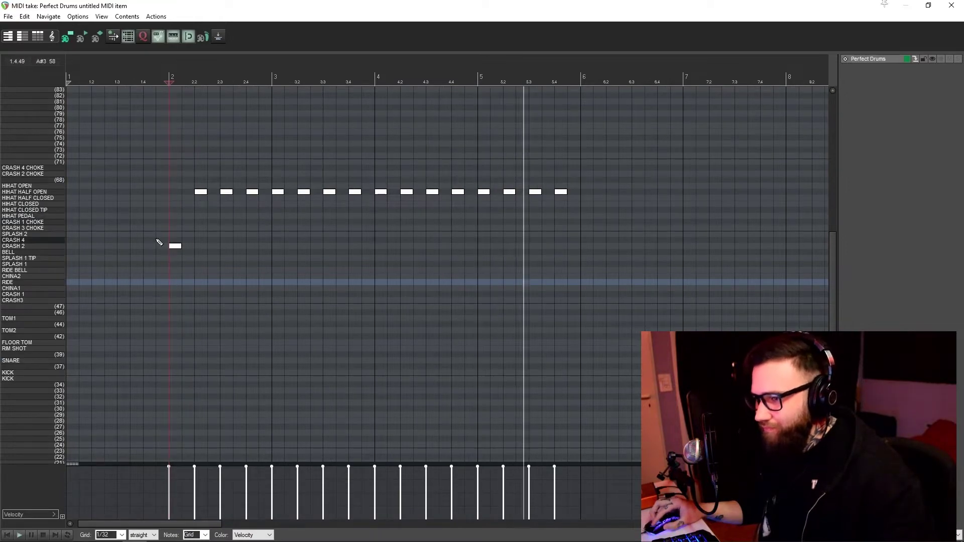
Add short SNARE notes on 2.1 and 2.2 with KICK notes a quarter beat after each and just before 2.2, and play them
key("space")
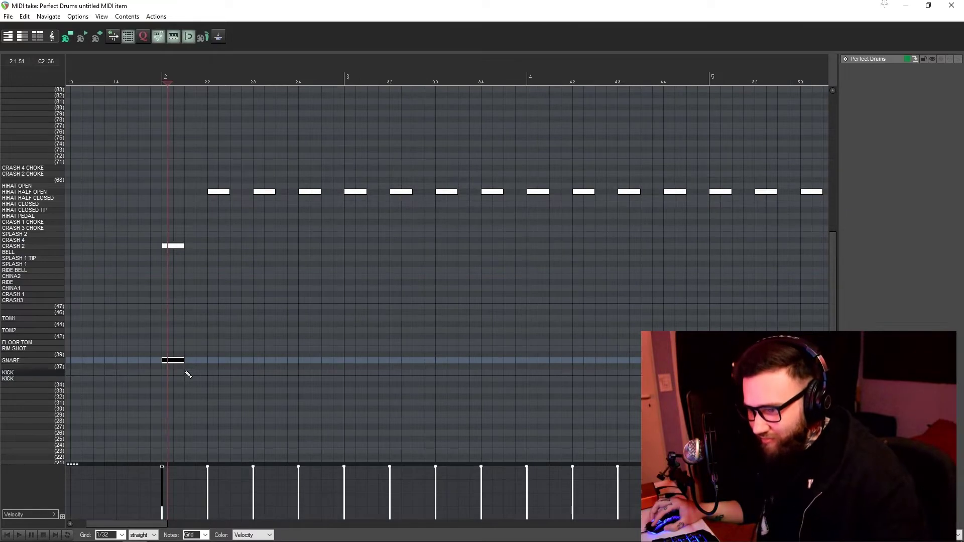
left_click(188, 375)
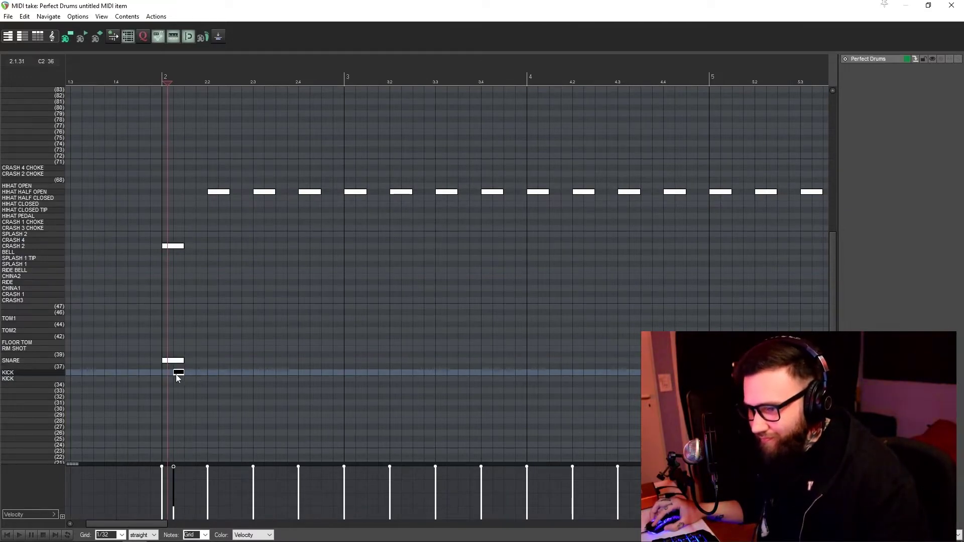
left_click(204, 373)
left_click(213, 361)
left_click(224, 373)
left_click_drag(183, 360, 172, 361)
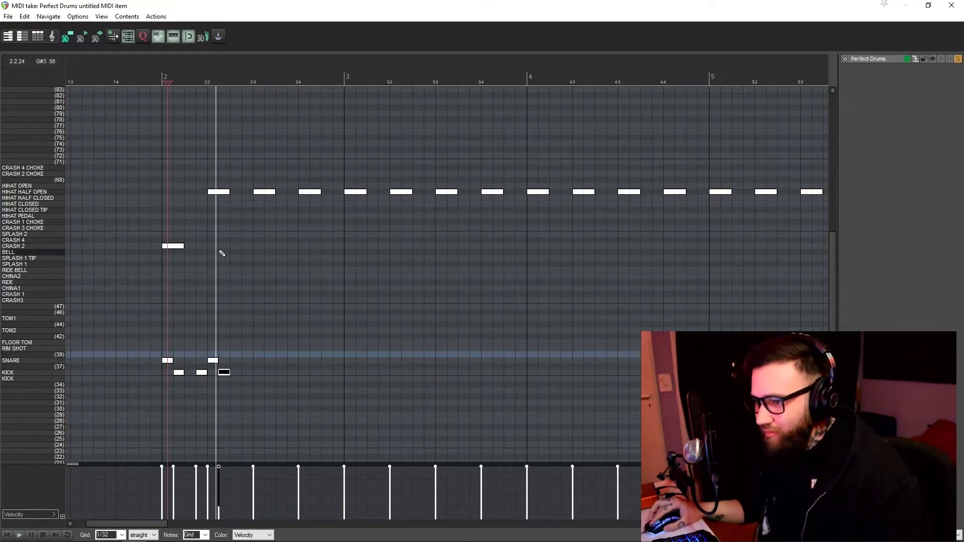
left_click(129, 241)
key("space")
Copy the kick-snare-kick group around beat 2.2 onto beats 2.3 and 2.4 and play bar 2
left_click_drag(240, 382, 193, 354)
right_click(310, 278)
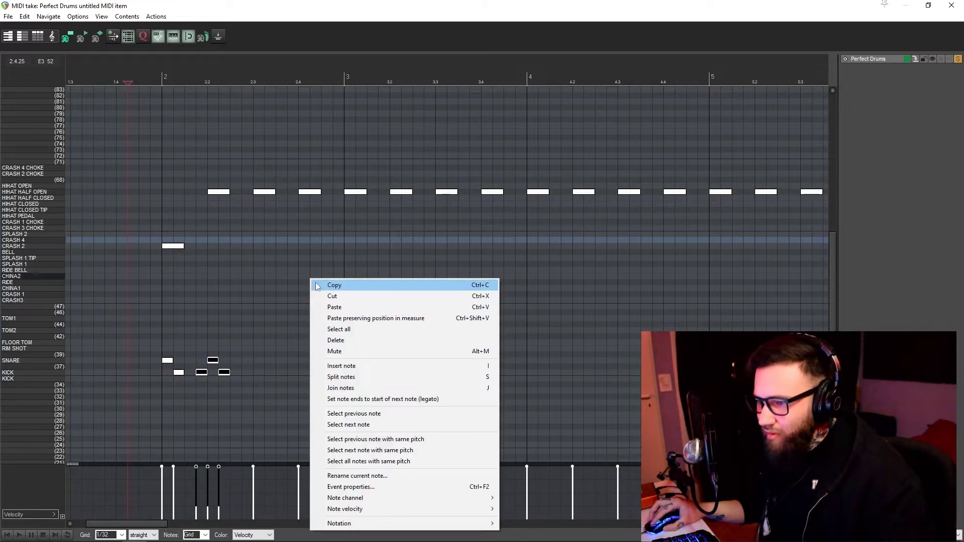
left_click(320, 285)
left_click(243, 383)
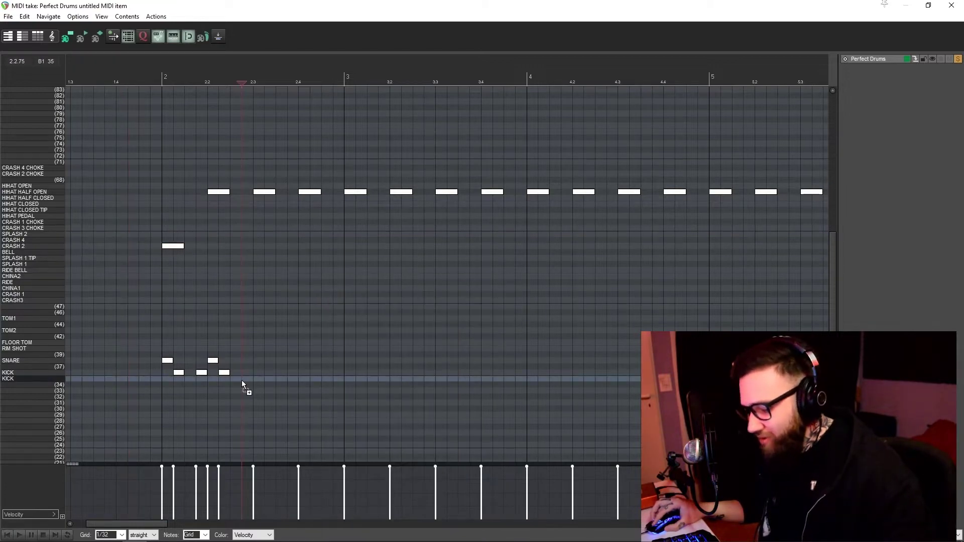
key("ctrl+v")
key("ctrl+v")
left_click(161, 318)
key("space")
key("space")
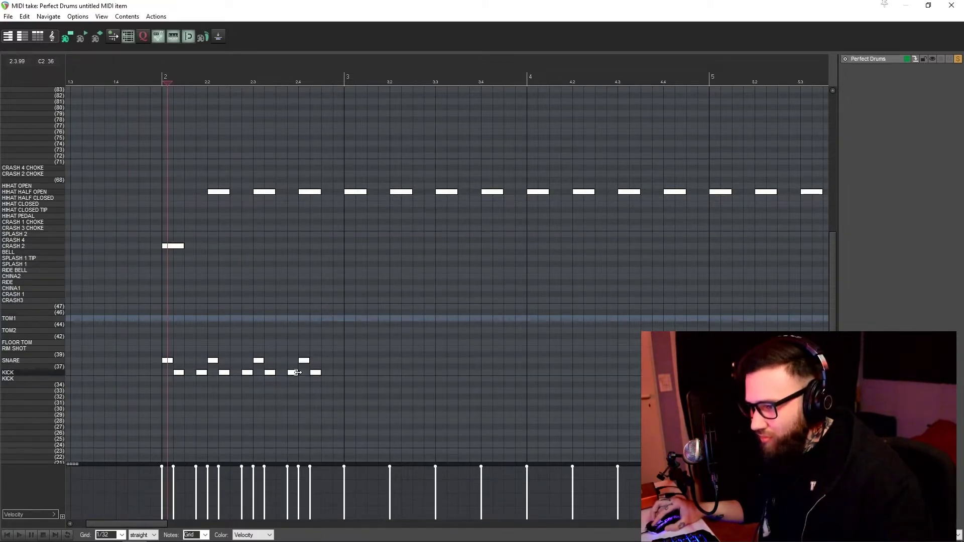
Fill beat 2.4 with consecutive kick notes alternating between the two KICK rows, and play the bar
left_click(302, 372)
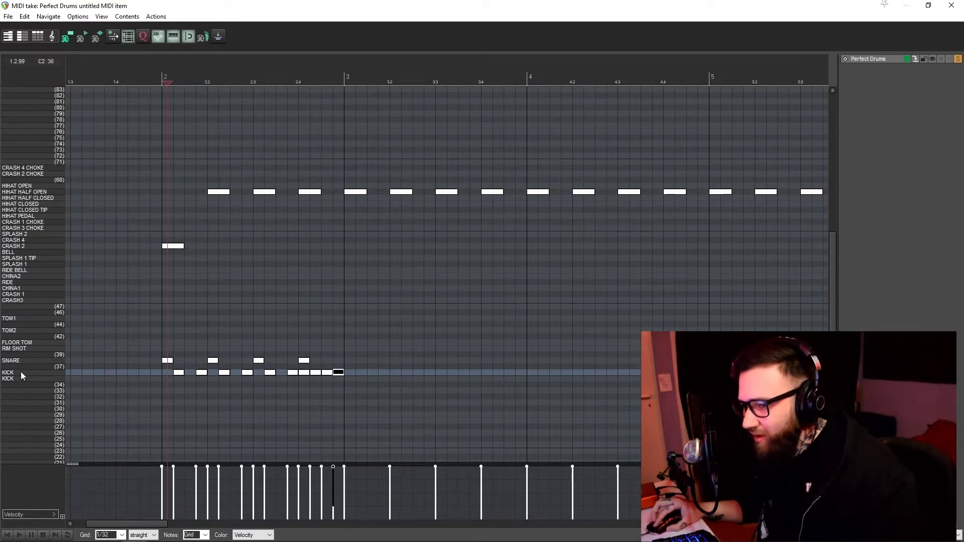
left_click(303, 373)
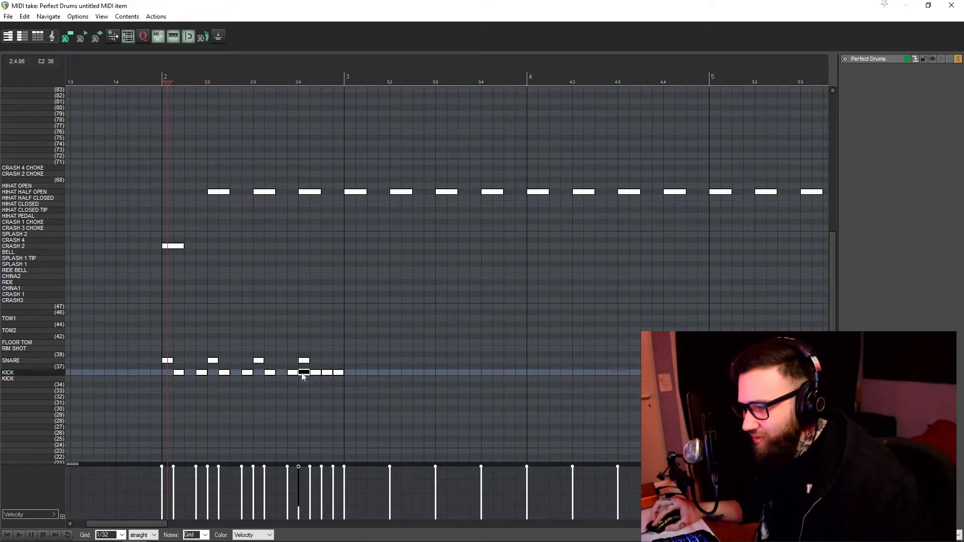
left_click_drag(302, 376, 327, 378)
key("space")
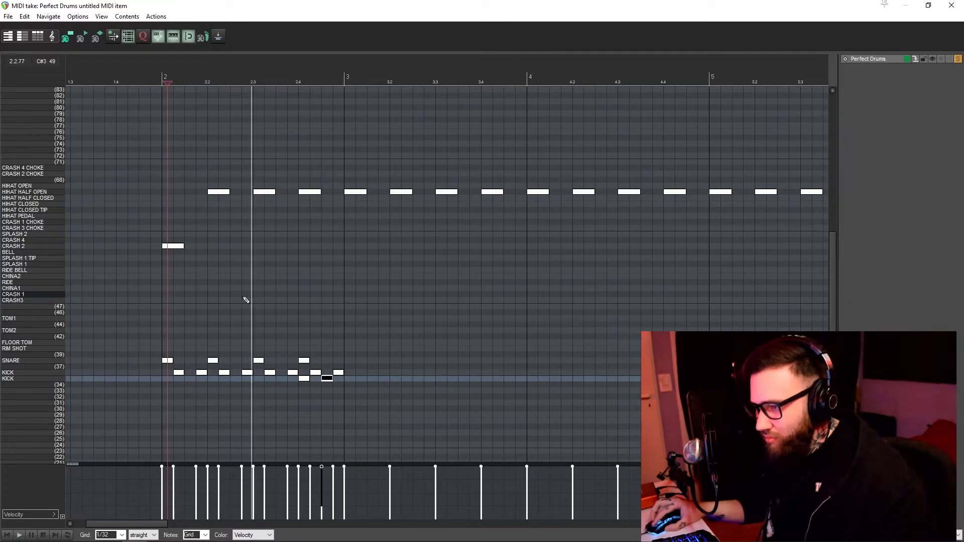
key("space")
Copy the snare and kick pattern of bar 2 to bar 3, add a lower-row KICK note on 3.1 and play it
left_click_drag(361, 385, 151, 330)
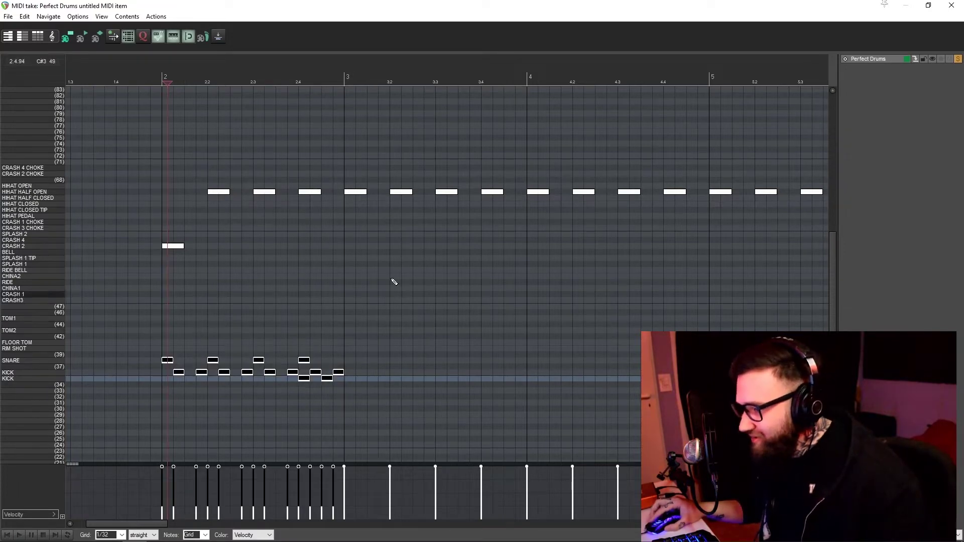
left_click(344, 354)
key("ctrl+v")
left_click_drag(347, 372, 349, 379)
left_click(121, 282)
key("space")
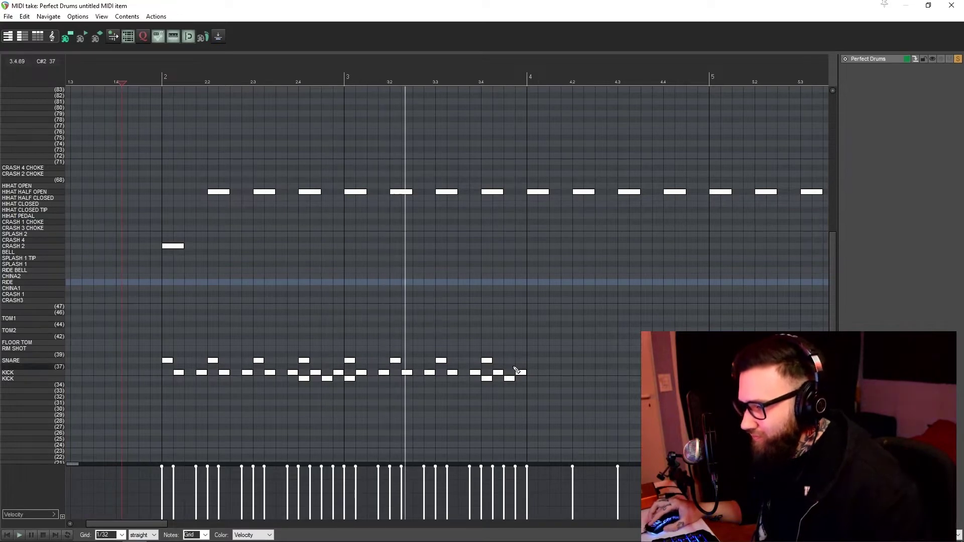
key("space")
Copy the snare and kick pattern of bar 3 into bar 4, including the lower-row KICK note on its first beat
right_click(568, 403)
left_click(546, 394)
left_click_drag(547, 394, 416, 306)
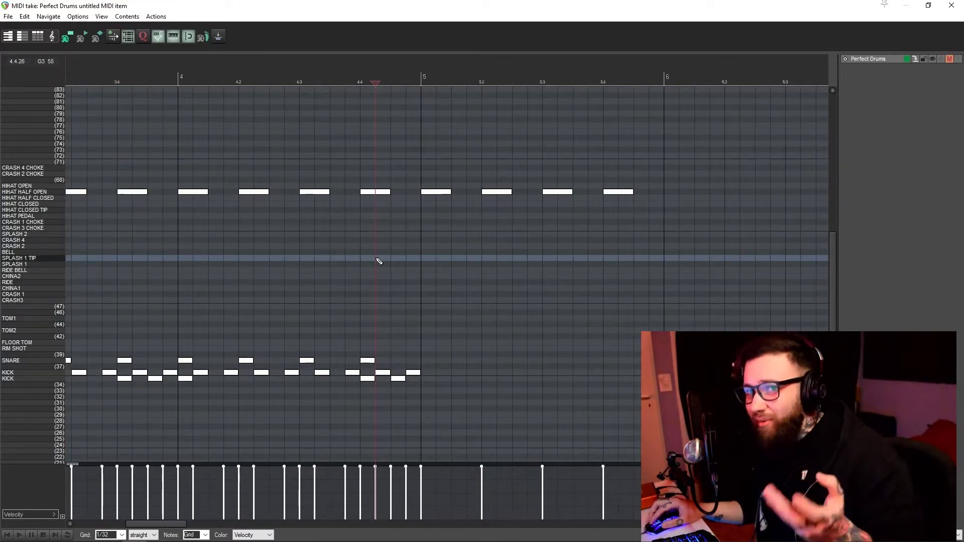
Delete the HIHAT HALF OPEN notes in bar 5 and fill that bar with the copied snare and kick pattern
left_click_drag(446, 170, 640, 231)
key("Delete")
left_click(323, 245)
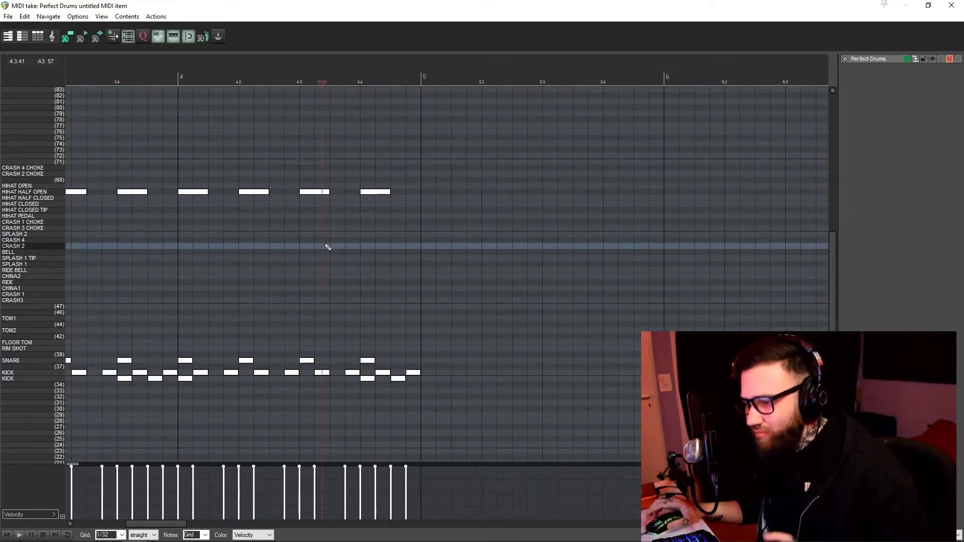
key("space")
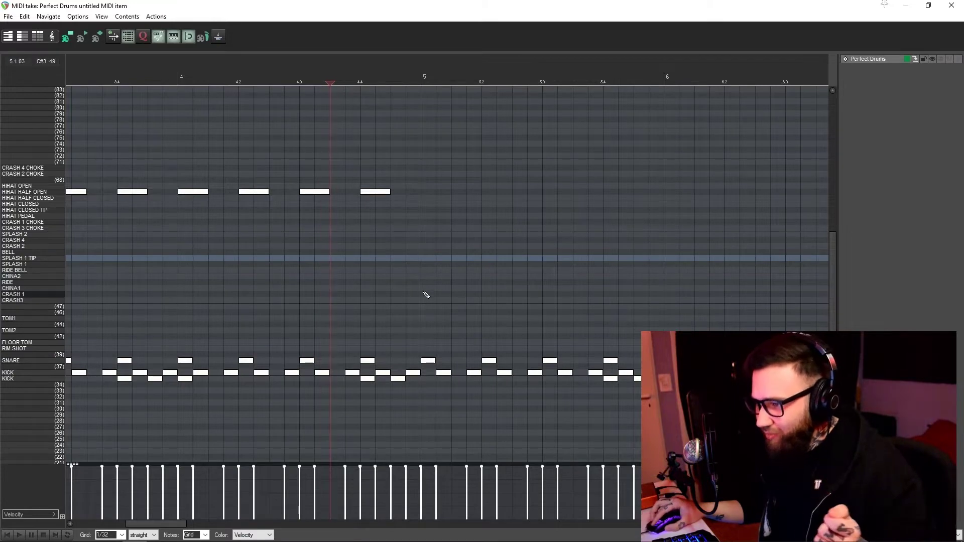
Place CRASH 1, CRASH3, CRASH 2 and CRASH 4 on the four beats of bar 5 and play the ending
left_click(427, 294)
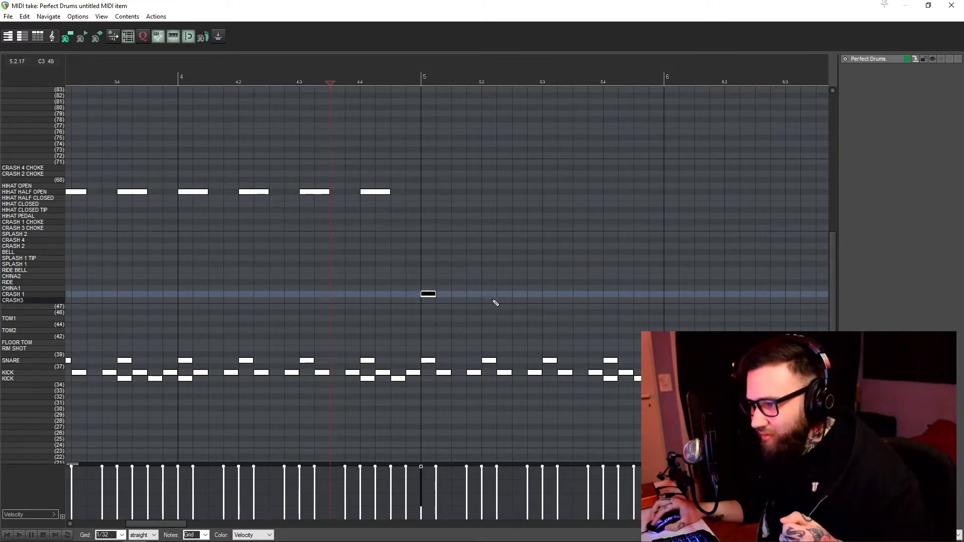
left_click(496, 301)
left_click(550, 246)
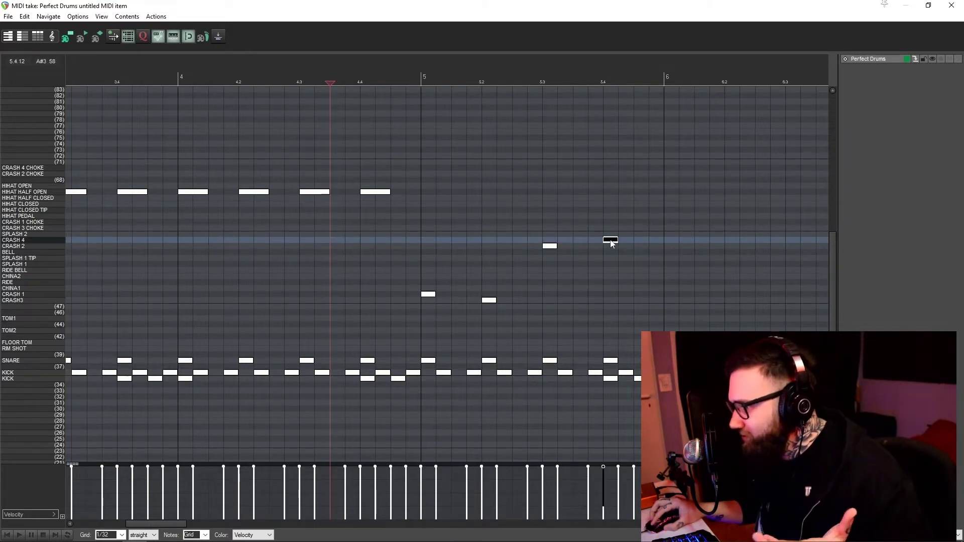
key("space")
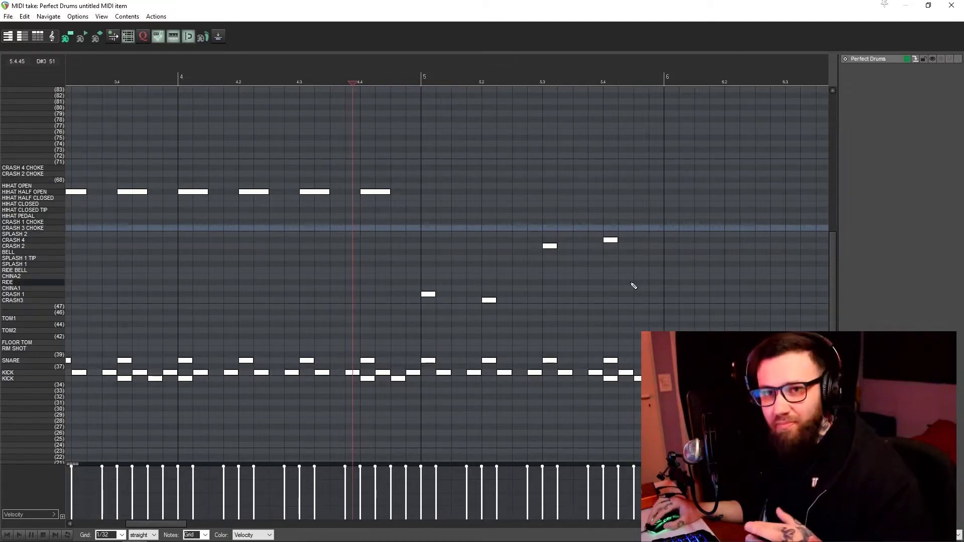
Copy the whole drum pattern and repeat it through the end of bar 16
scroll(568, 327, "down", 4)
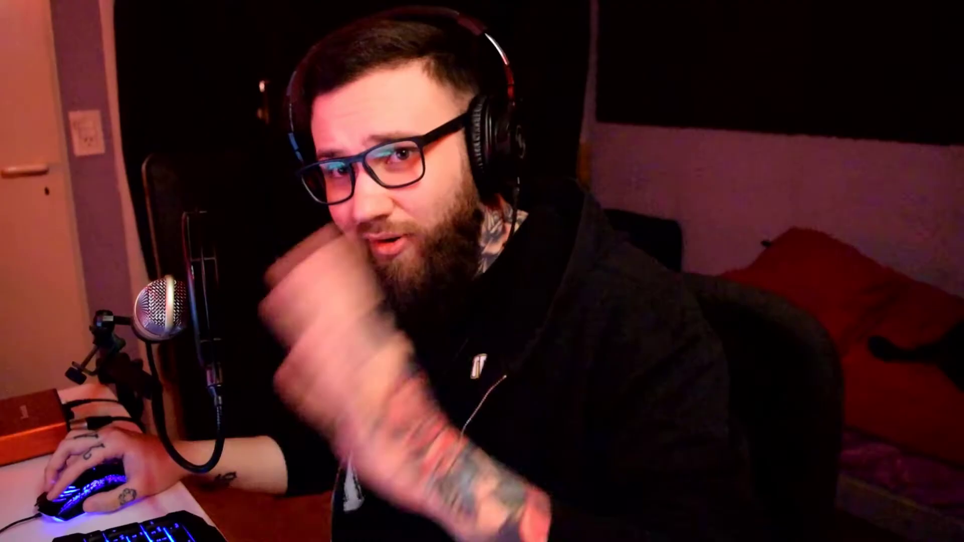
key("ctrl+a")
right_click(314, 142)
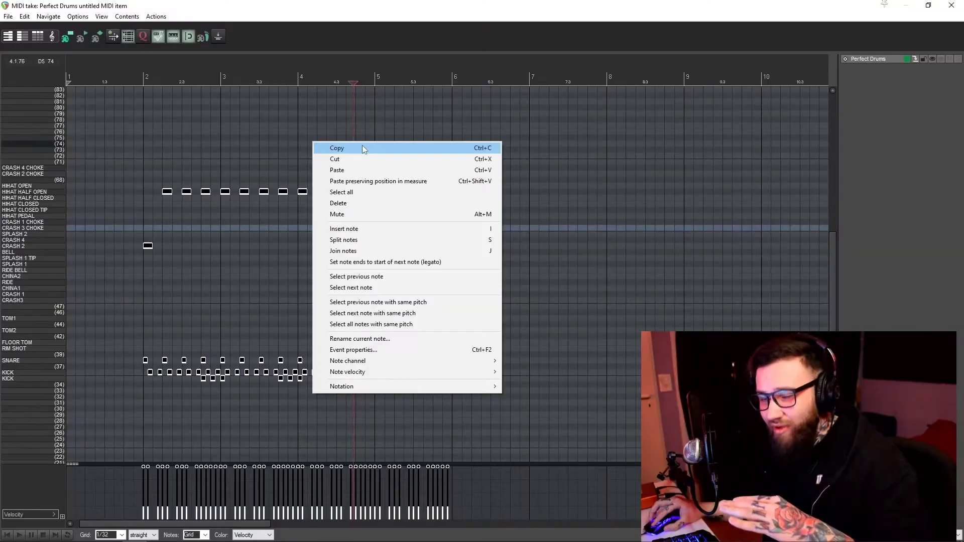
left_click(362, 145)
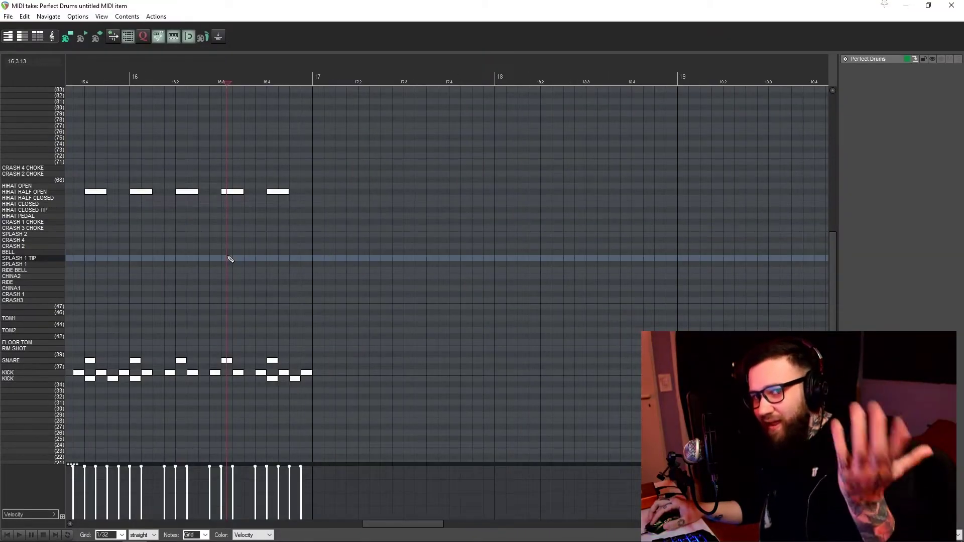
Play the song from 16.3 to hear how the riff continues past bar 17
key("space")
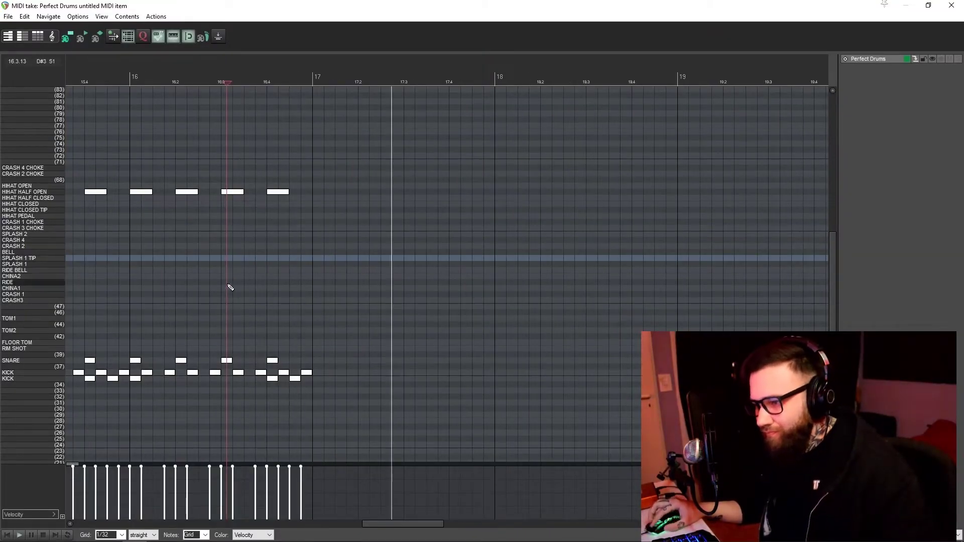
key("space")
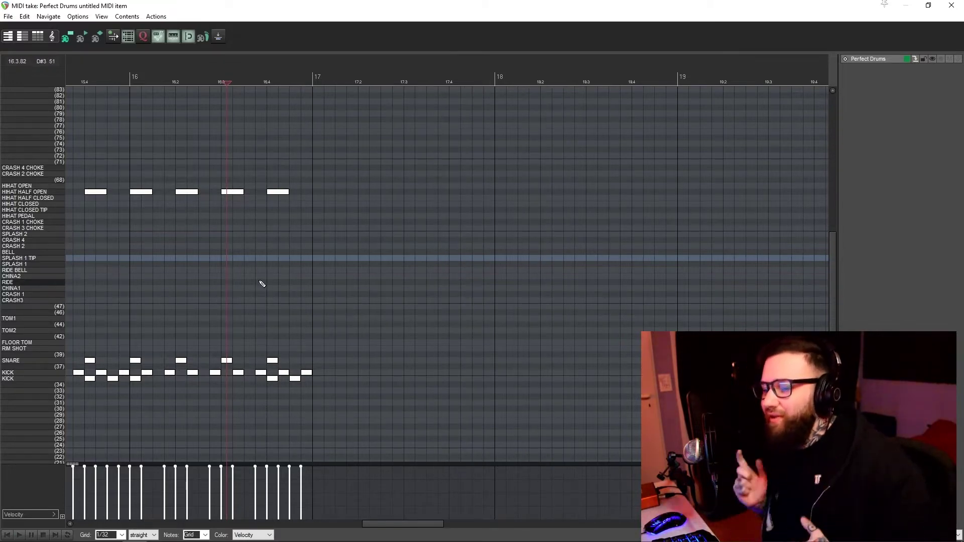
key("space")
key("space")
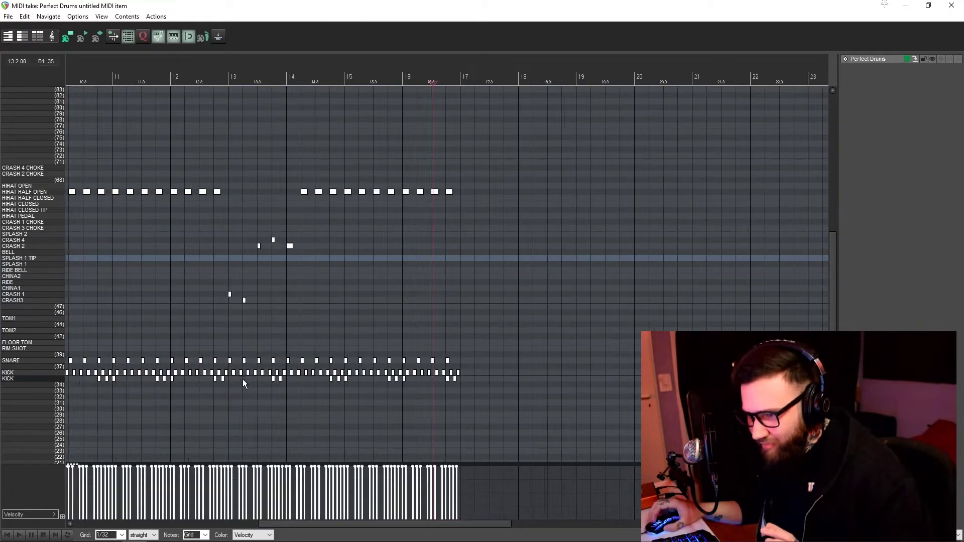
Add the copied snare and kick pattern to bar 17 up to beat 17.3 and delete the surplus notes
scroll(243, 379, "up", 5)
right_click(242, 379)
left_click_drag(197, 394, 213, 318)
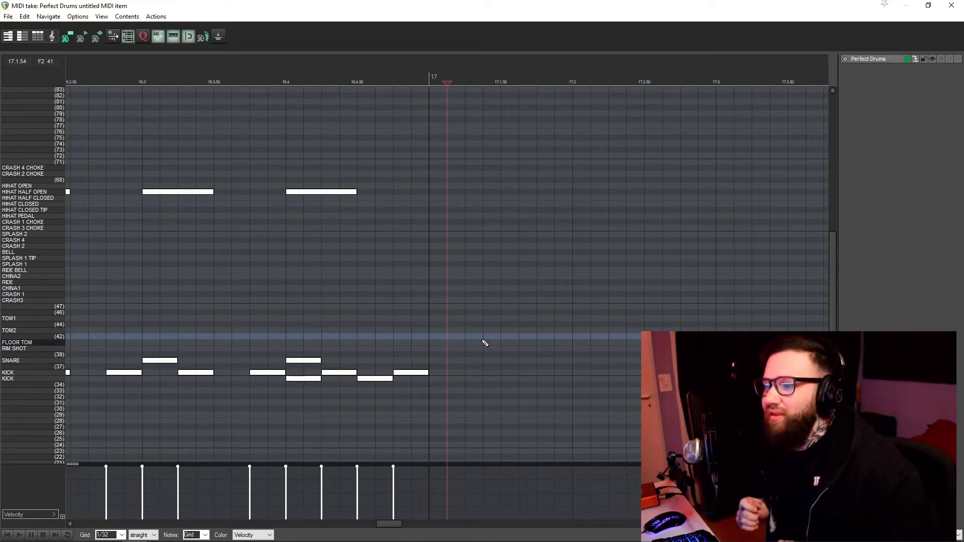
scroll(485, 343, "down", 3)
scroll(402, 217, "up", 1)
left_click_drag(403, 217, 550, 320)
key("Delete")
Copy the last three HIHAT HALF OPEN notes of bar 16 to the start of bar 17 and move the third to HIHAT OPEN
right_click(456, 170)
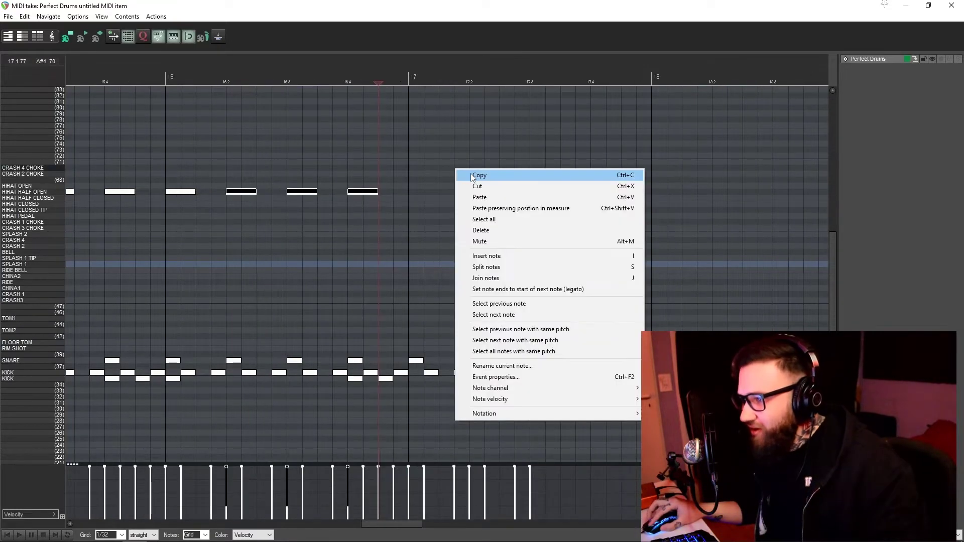
left_click(472, 175)
key("ctrl+d")
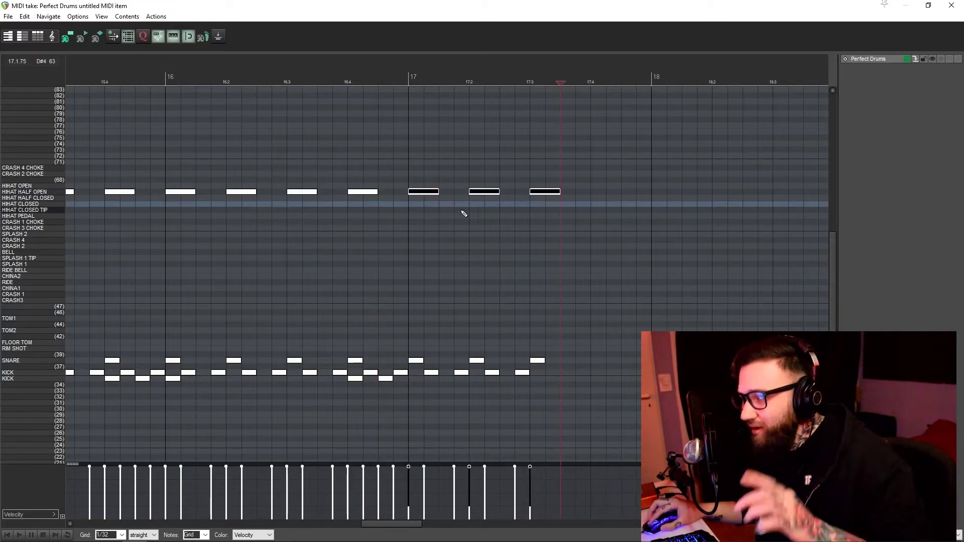
left_click(541, 193)
left_click_drag(542, 193, 542, 188)
Fill the end of bar 17 after beat 17.3 with six consecutive SNARE notes and play from the start of bar 14
key("space")
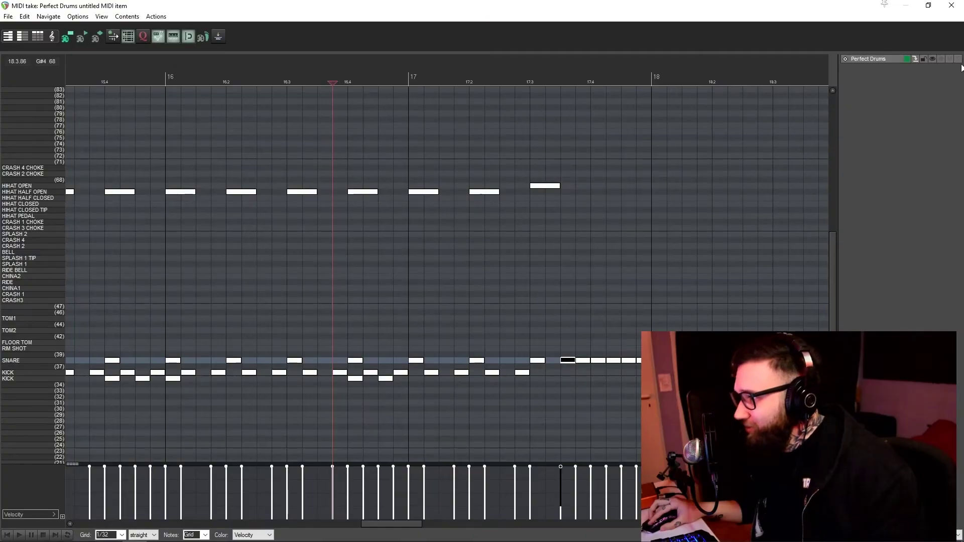
scroll(520, 296, "down", 3)
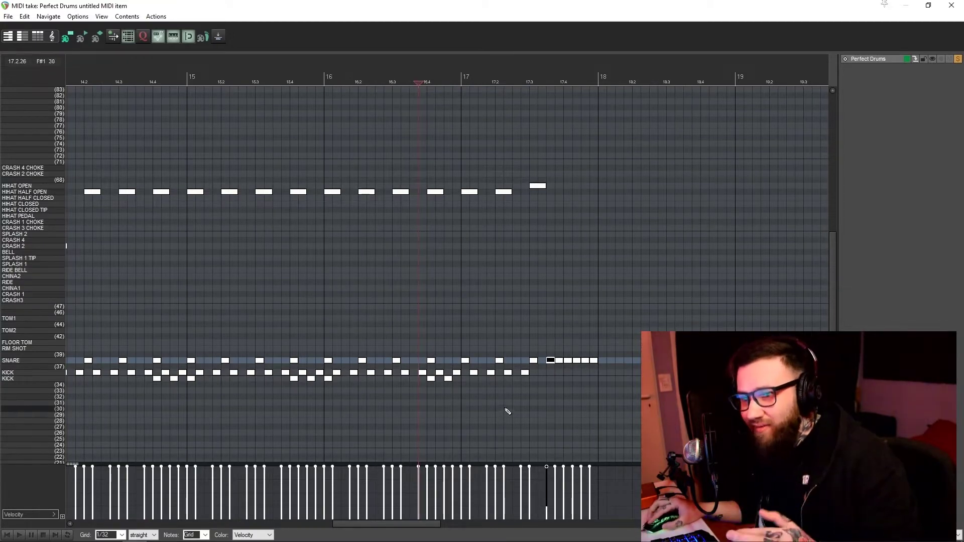
scroll(478, 326, "down", 2)
left_click(157, 277)
key("space")
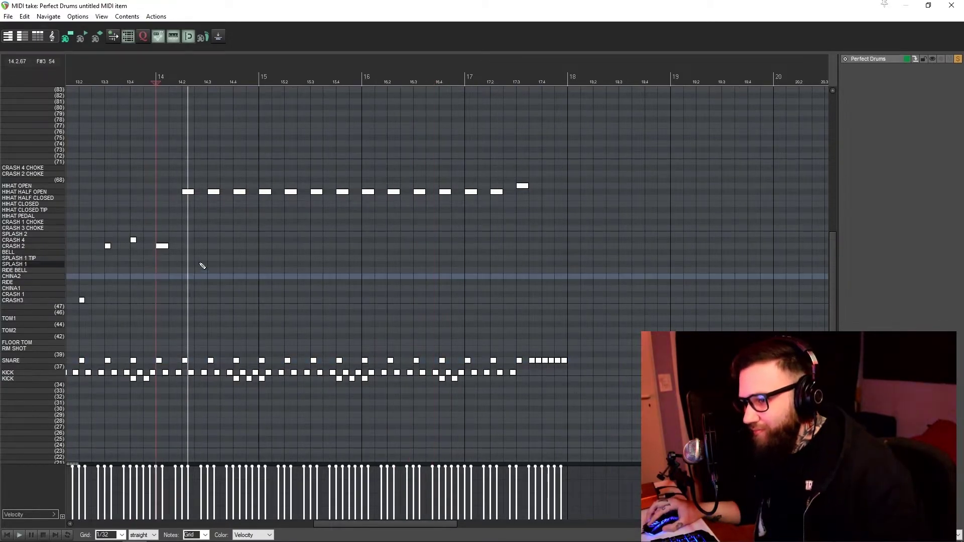
Shape the velocities of the six-note snare roll at the end of bar 17 into a rising ramp
left_click_drag(375, 525, 396, 525)
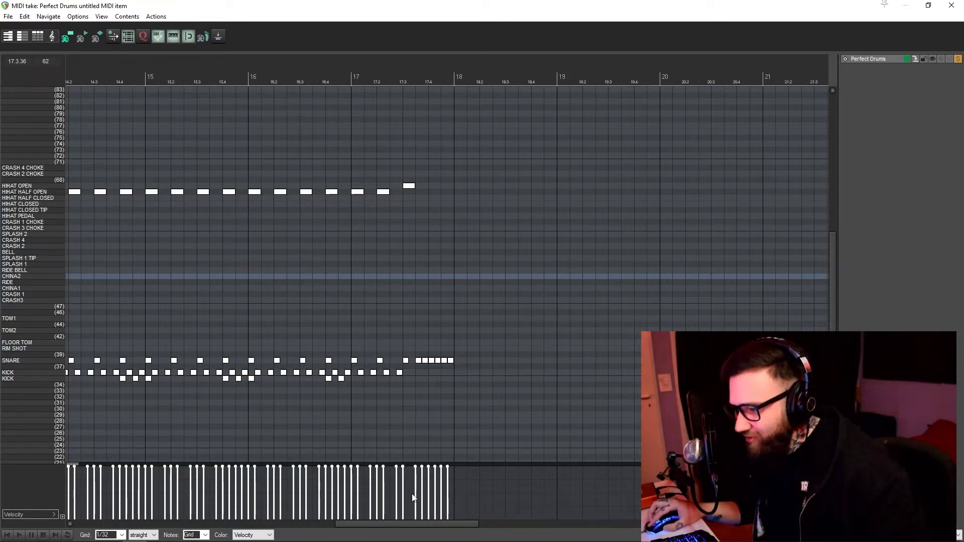
left_click_drag(413, 498, 464, 468)
left_click_drag(402, 496, 418, 369)
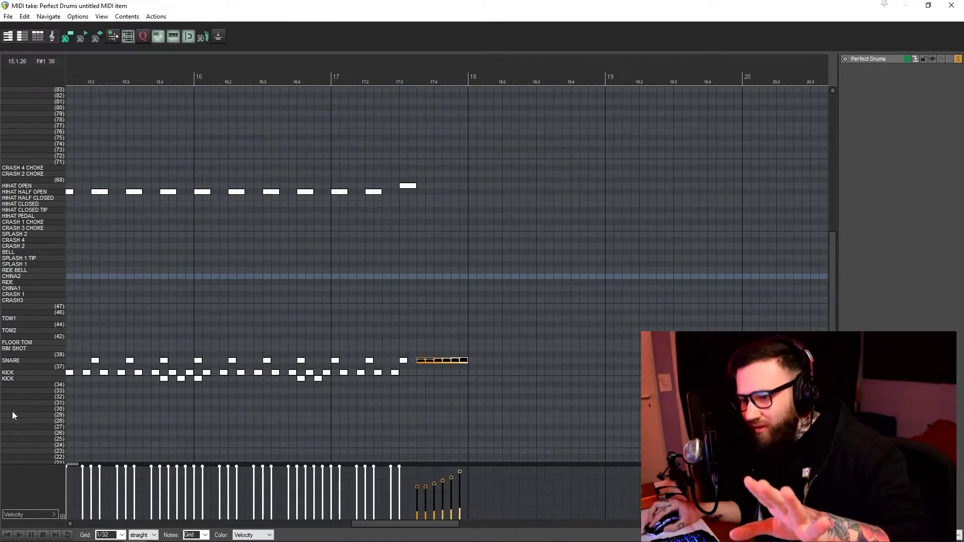
Audition the SNARE, TOM2 and KICK sounds, and play the snare fill from just after 16.4
left_click(60, 361)
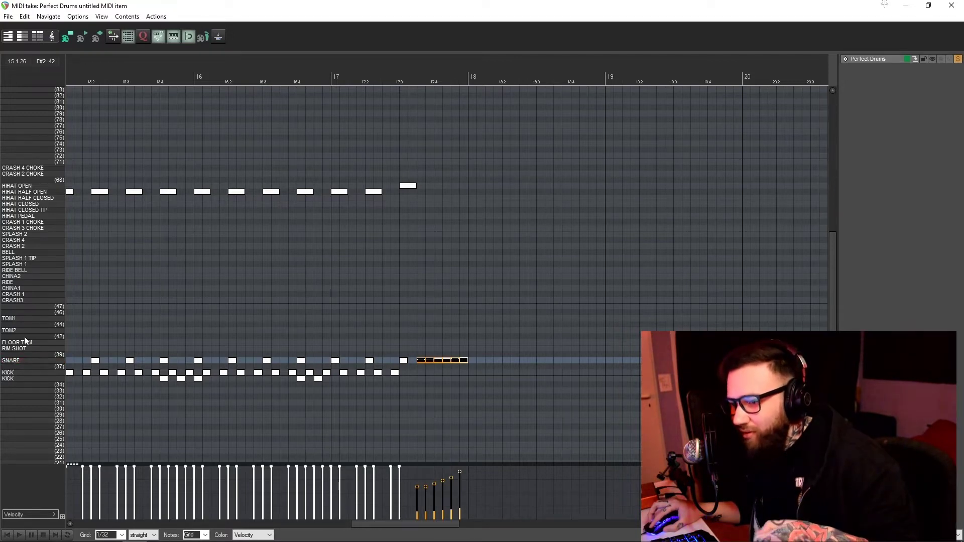
left_click(57, 333)
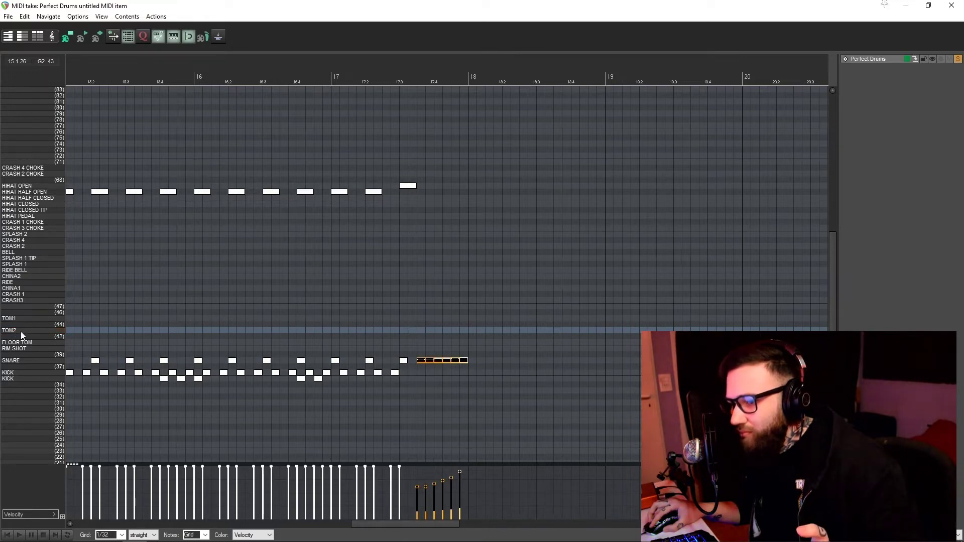
left_click(42, 374)
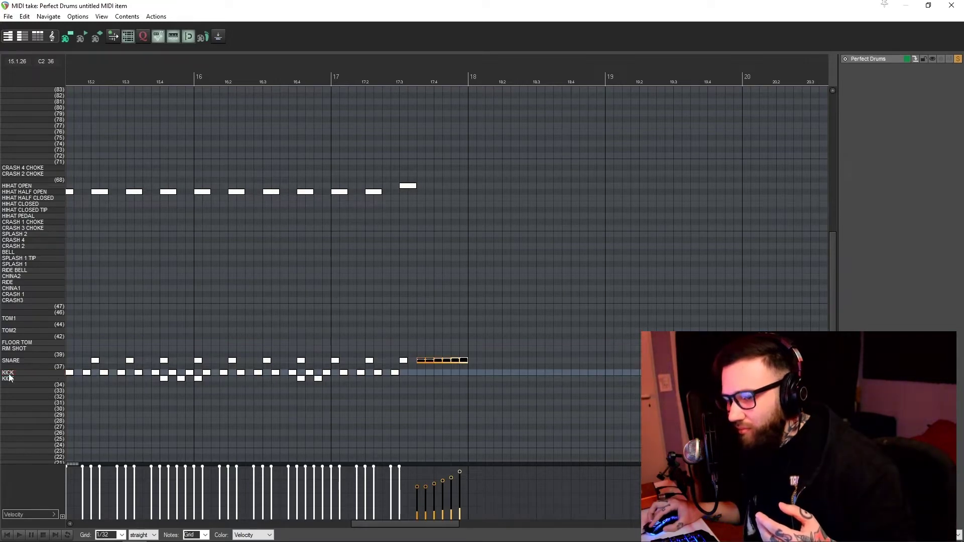
left_click(309, 294)
key("space")
key("space")
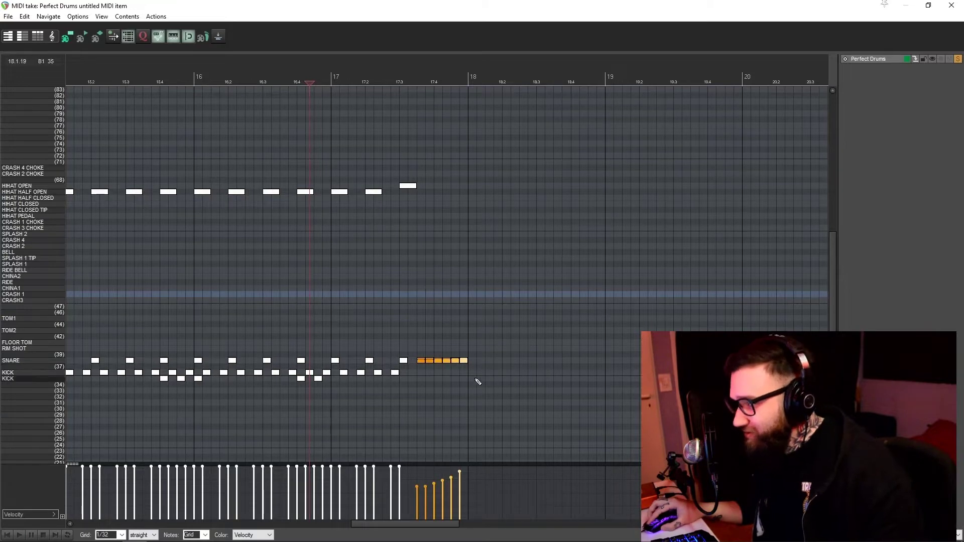
Play the groove around the end of bar 17 to check the snare roll leading into bar 18
scroll(501, 318, "left", 3)
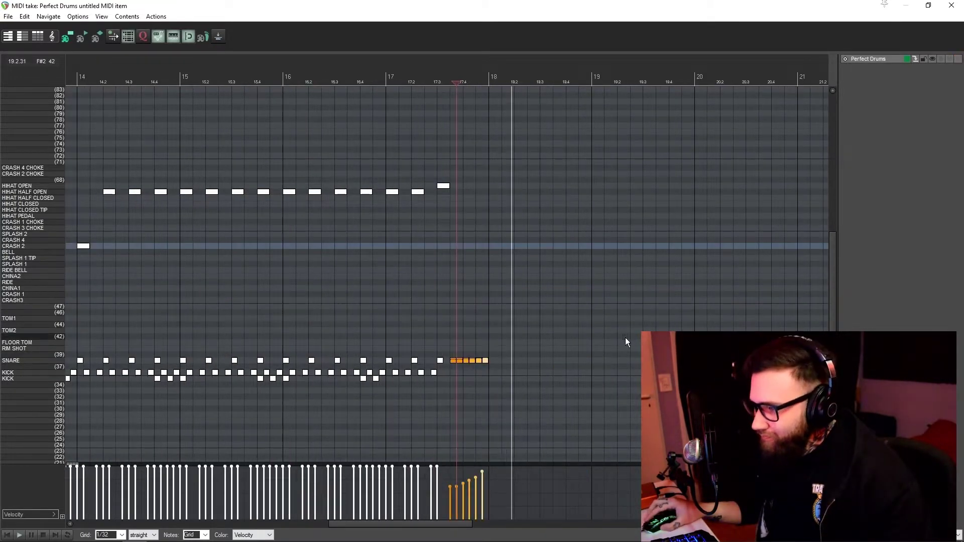
left_click_drag(625, 337, 531, 297)
scroll(530, 296, "up", 3)
scroll(530, 296, "down", 2)
key("space")
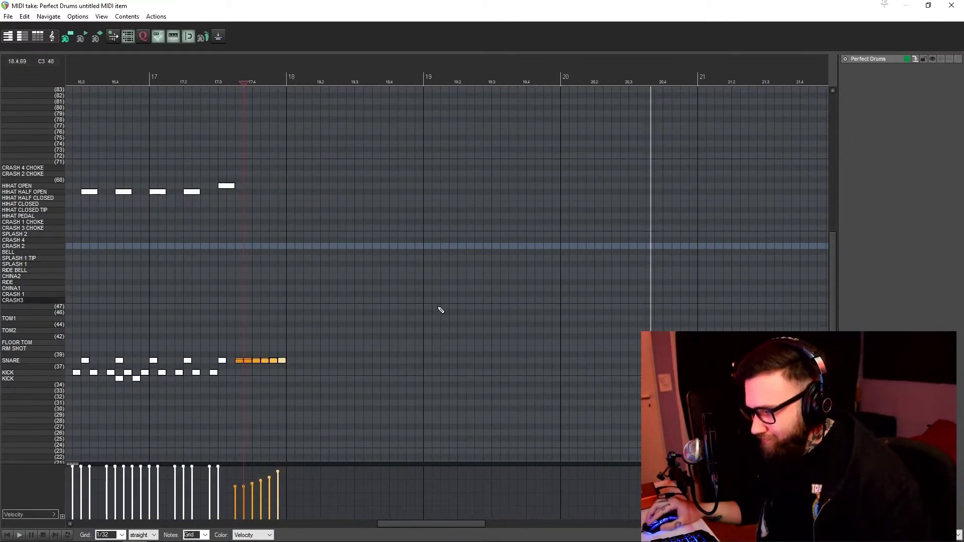
scroll(343, 289, "down", 2)
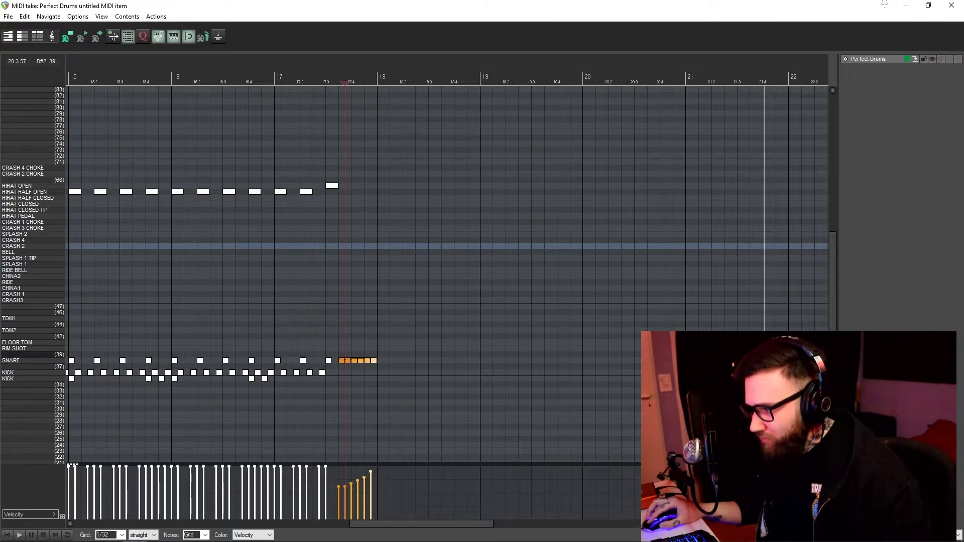
scroll(508, 286, "up", 2)
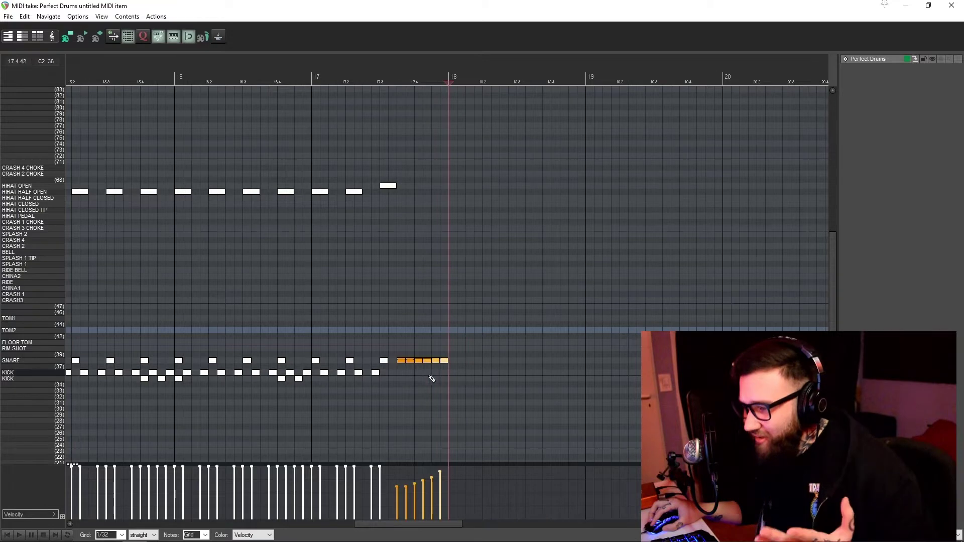
Start bar 18 with a CRASH 2 hit and a kick-snare-kick-kick-snare pattern on the KICK and SNARE rows
scroll(445, 377, "up", 3)
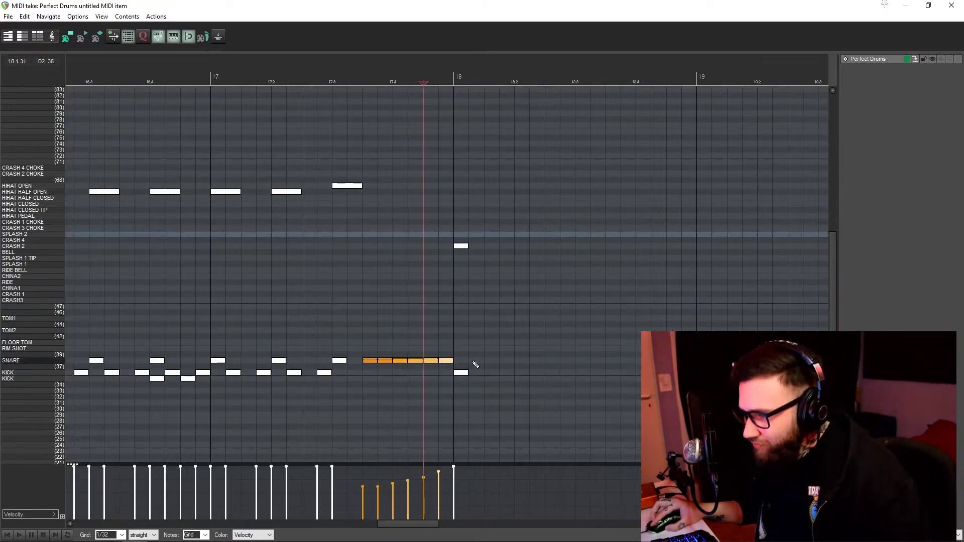
left_click_drag(472, 361, 501, 373)
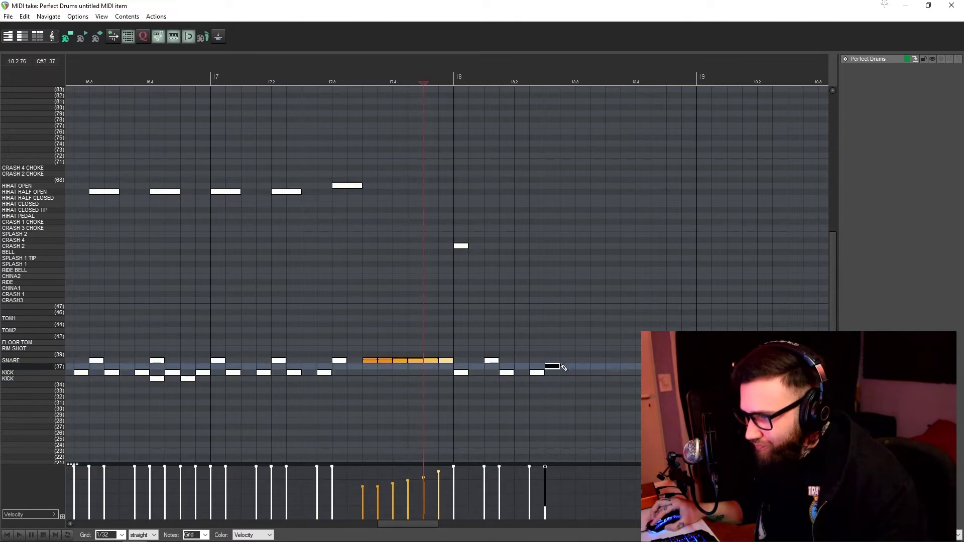
left_click_drag(562, 365, 560, 361)
key("space")
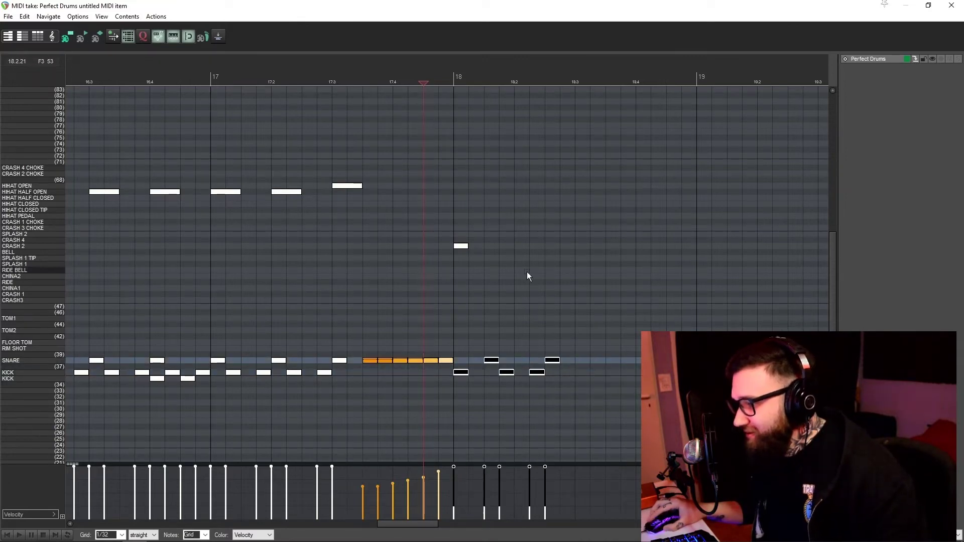
Copy the five-note kick and snare pattern of bar 18 and repeat it through the end of bar 19
right_click(526, 272)
left_click(572, 385)
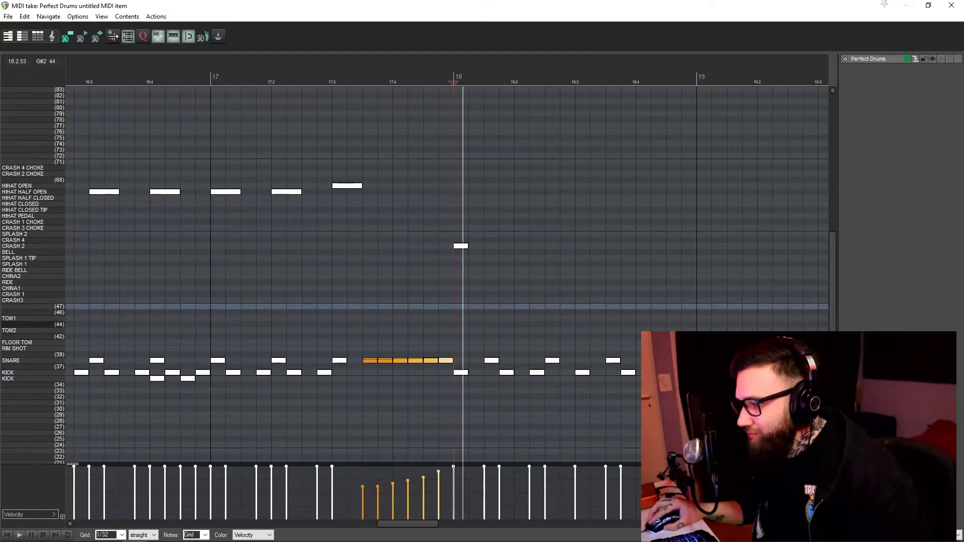
scroll(354, 385, "up", 5)
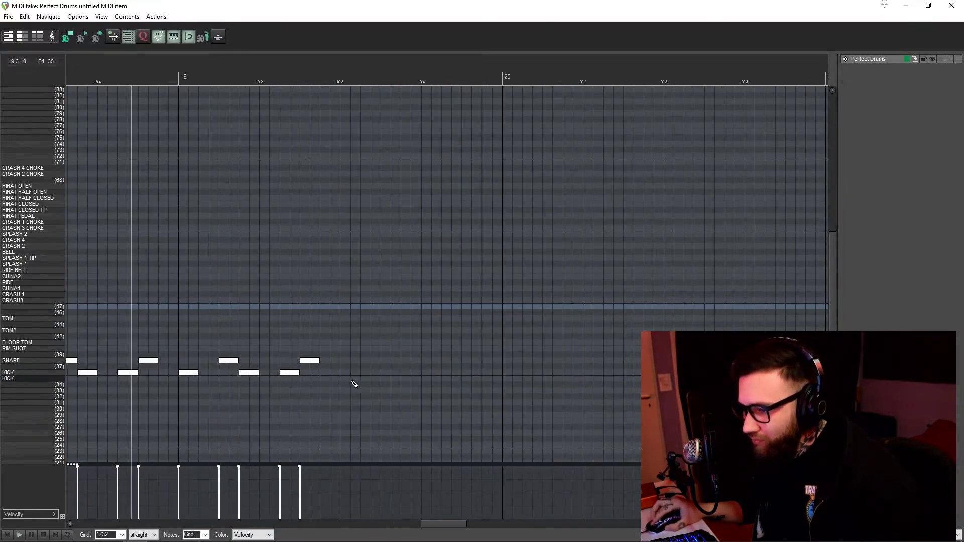
key("ctrl+v")
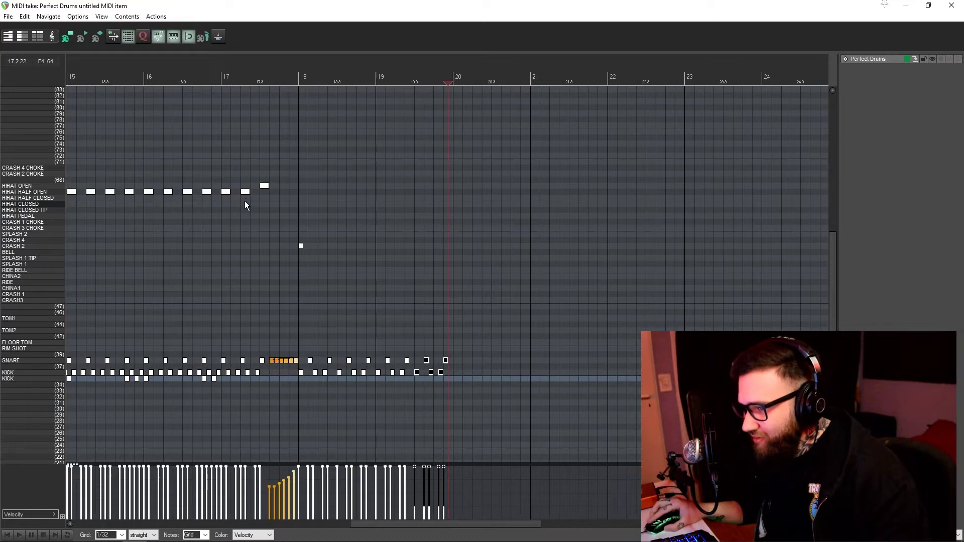
Copy the last six HIHAT HALF OPEN notes of bars 16 and 17 and paste two interleaved sets from bar 18 for a continuous hi-hat line
left_click_drag(146, 166, 145, 167)
right_click(296, 129)
left_click(319, 136)
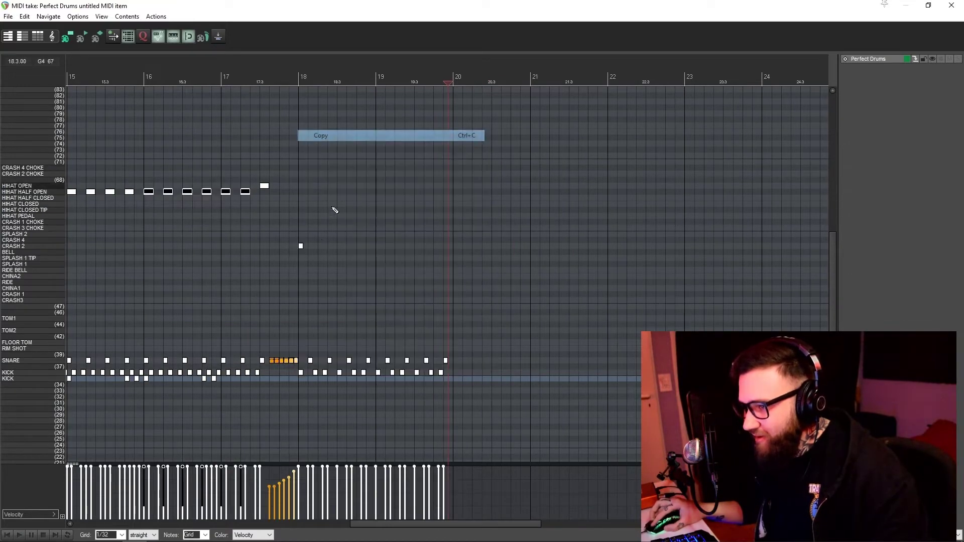
left_click(301, 216)
scroll(304, 213, "up", 5)
key("ctrl+v")
left_click_drag(461, 195, 493, 192)
scroll(532, 255, "down", 2)
left_click(363, 198)
key("ctrl+v")
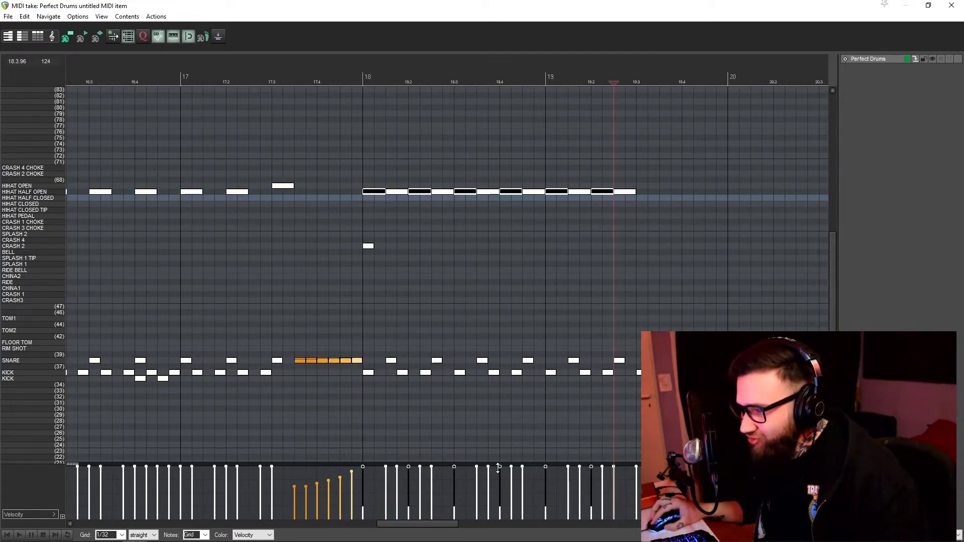
Lower the velocity of every other hi-hat note from the start of bar 18 and play the section
left_click_drag(498, 468, 496, 497)
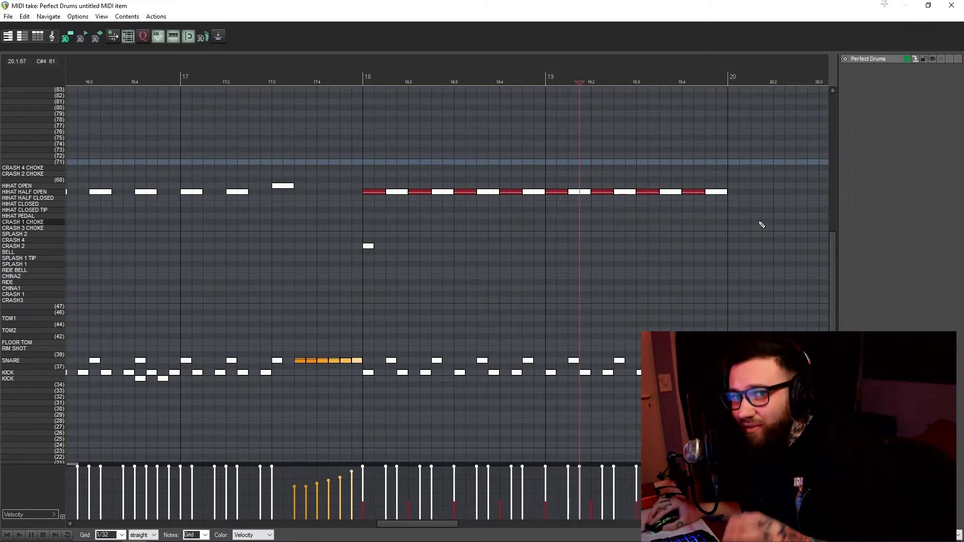
scroll(618, 269, "down", 2)
left_click(574, 265)
key("space")
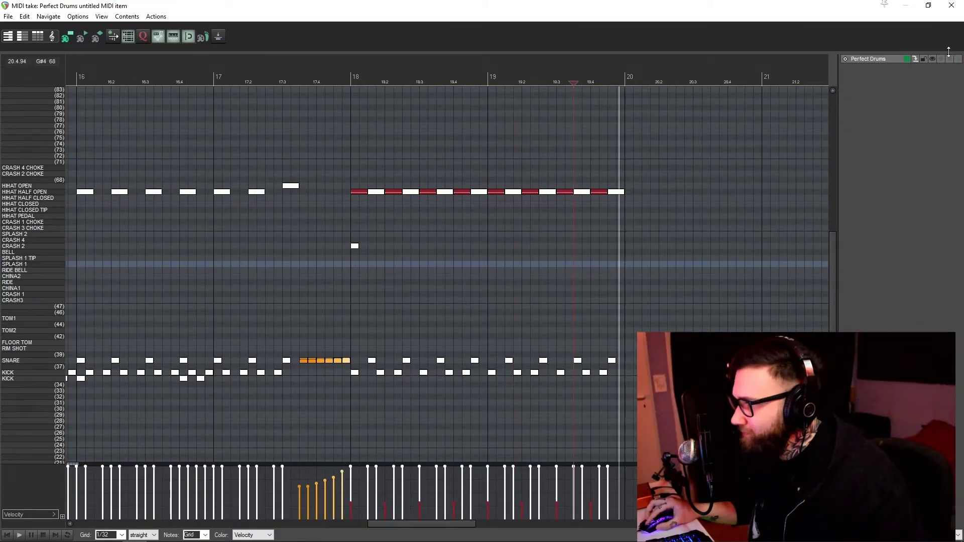
Mute and unmute the Perfect Drums track for comparison, and delete the HIHAT HALF OPEN note under the crash at bar 18
left_click(949, 60)
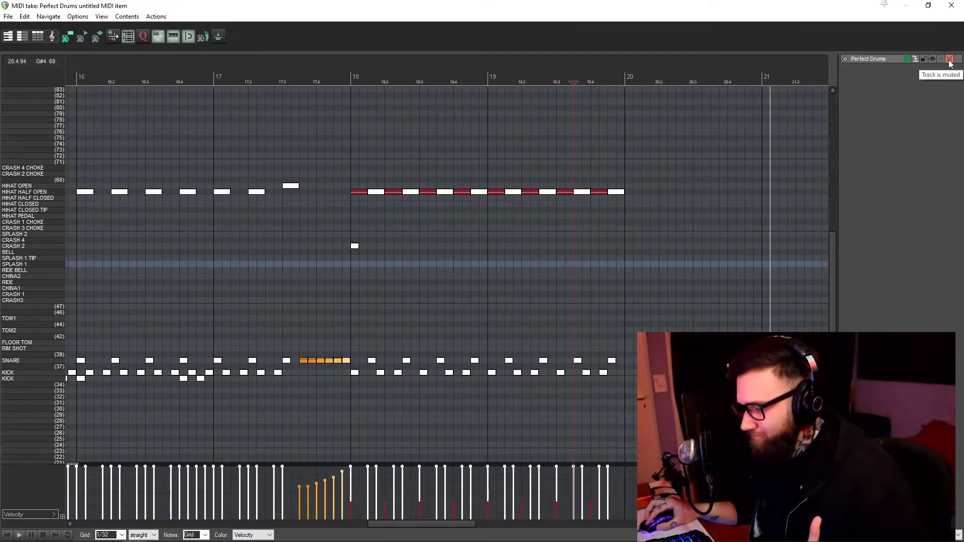
left_click(950, 60)
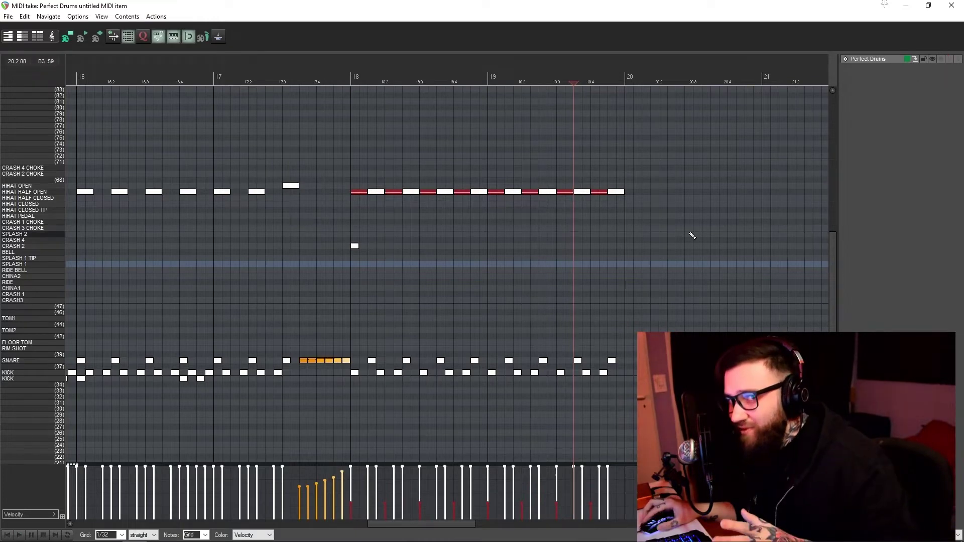
double_click(359, 192)
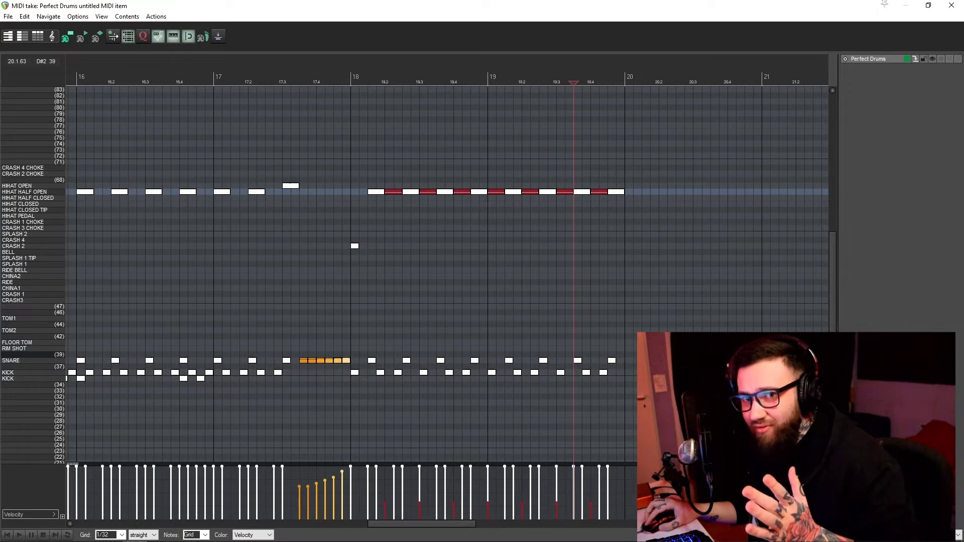
left_click(615, 159)
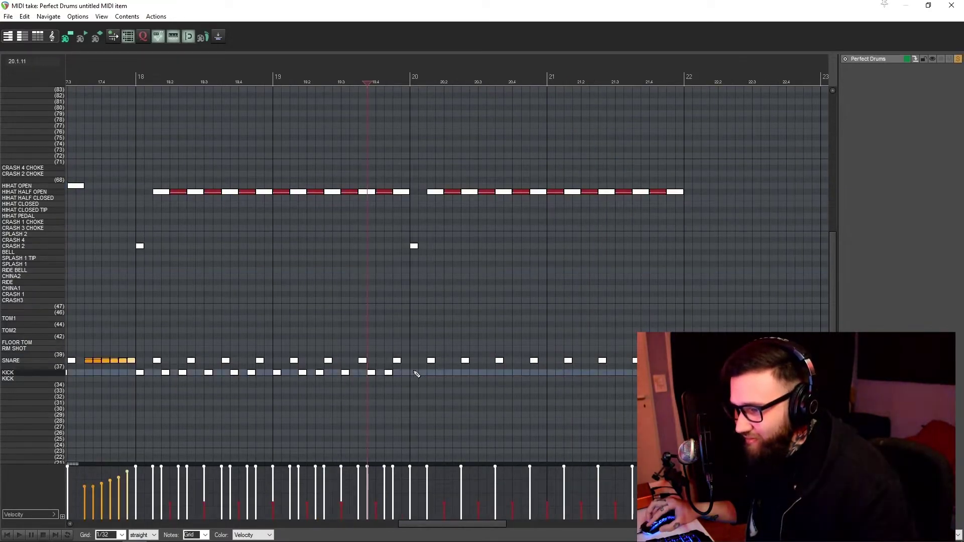
Place four alternating notes on the two KICK rows from the start of bar 20
scroll(417, 373, "up", 3)
left_click(412, 373)
left_click(428, 378)
left_click(443, 373)
left_click(457, 379)
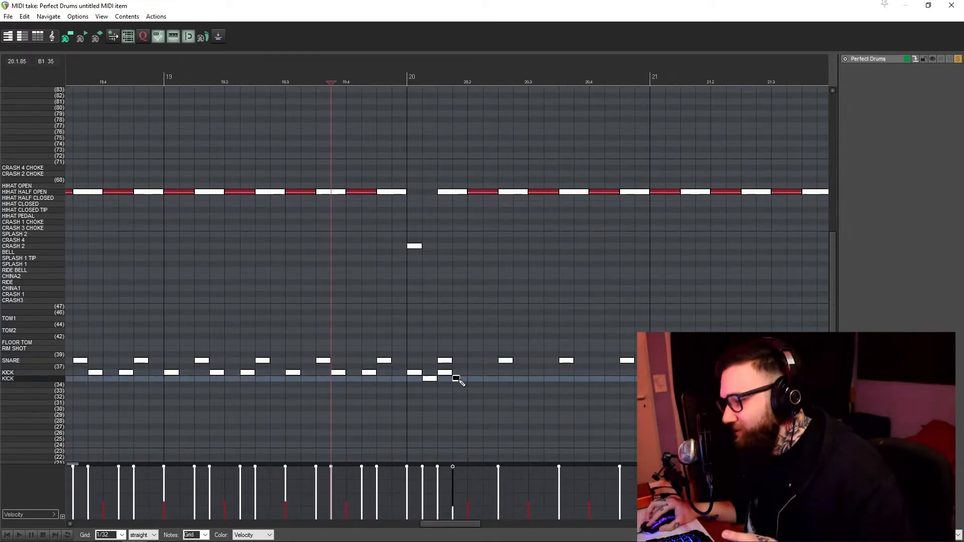
Repeat the alternating double-kick notes through the end of bar 21 and remove the surplus kicks beyond bar 22
left_click_drag(474, 389, 412, 370)
right_click(453, 323)
left_click(498, 73)
key("ctrl+d")
key("ctrl+d")
key("ctrl+d")
key("ctrl+d")
key("ctrl+d")
key("ctrl+d")
key("ctrl+d")
key("ctrl+d")
key("ctrl+d")
key("ctrl+d")
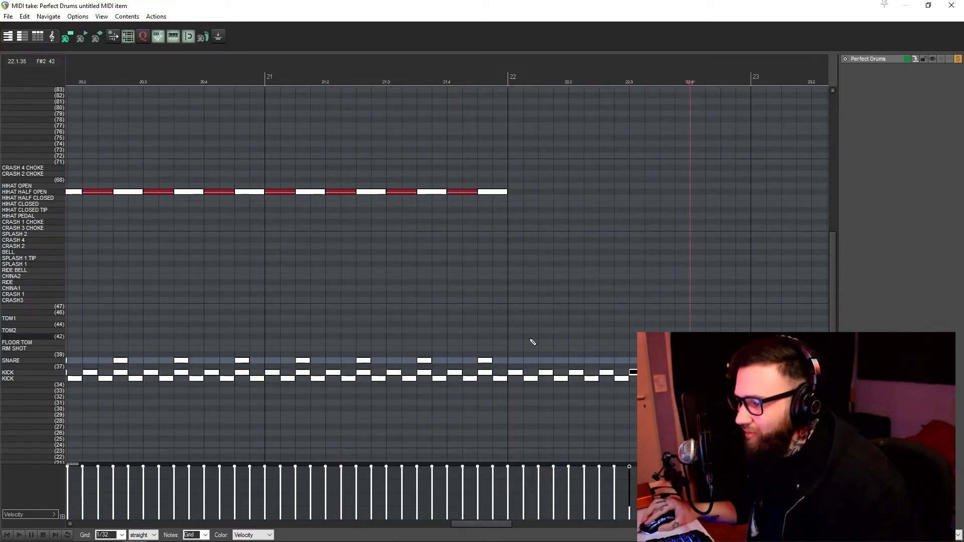
left_click_drag(704, 398, 533, 291)
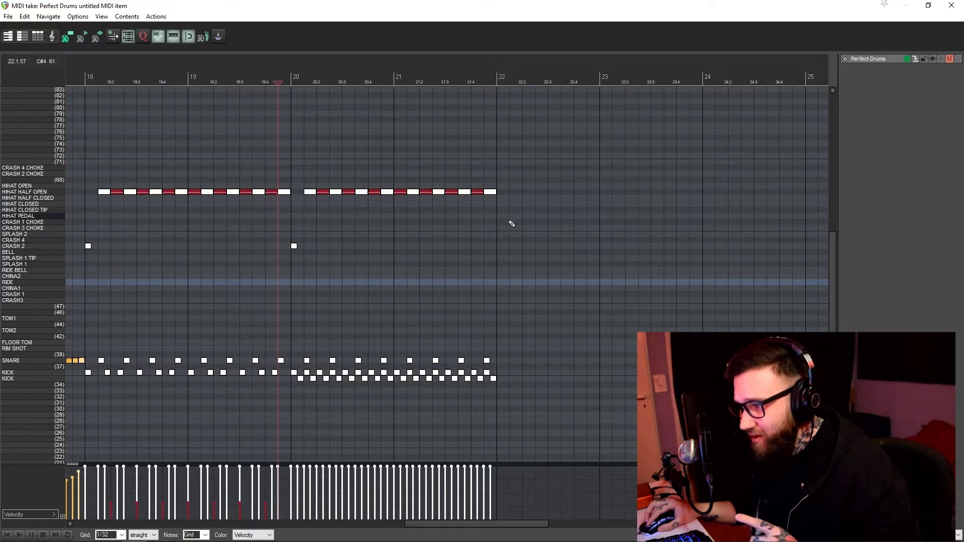
Play bar 21 with the drums muted and move its last HIHAT HALF OPEN note to CRASH 4
scroll(458, 237, "up", 5)
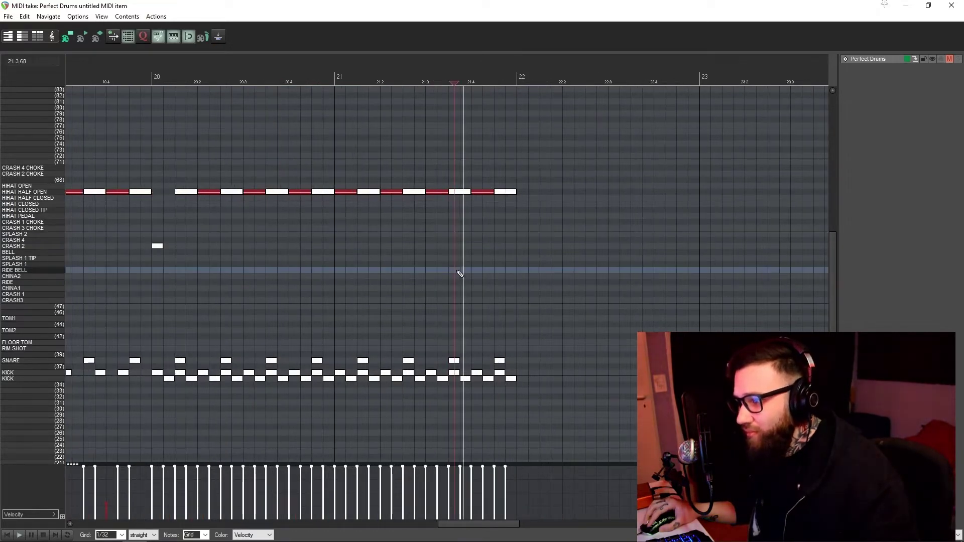
key("space")
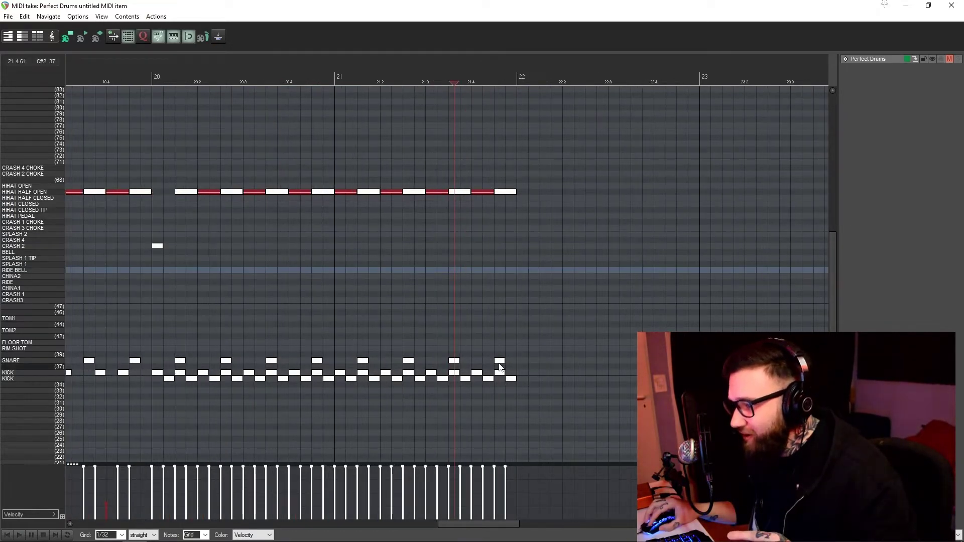
scroll(500, 367, "up", 8)
left_click_drag(604, 197, 603, 245)
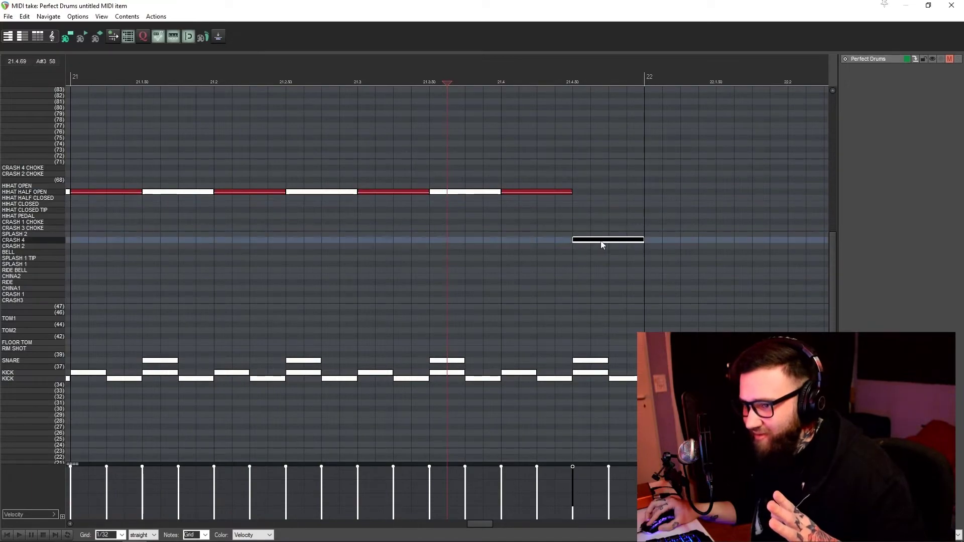
Copy the drum pattern of bars 18 to 21 to the start of bar 22, with its opening crash on CRASH 1
scroll(602, 245, "down", 7)
scroll(517, 406, "up", 1)
left_click_drag(661, 404, 161, 123)
right_click(224, 130)
left_click(251, 138)
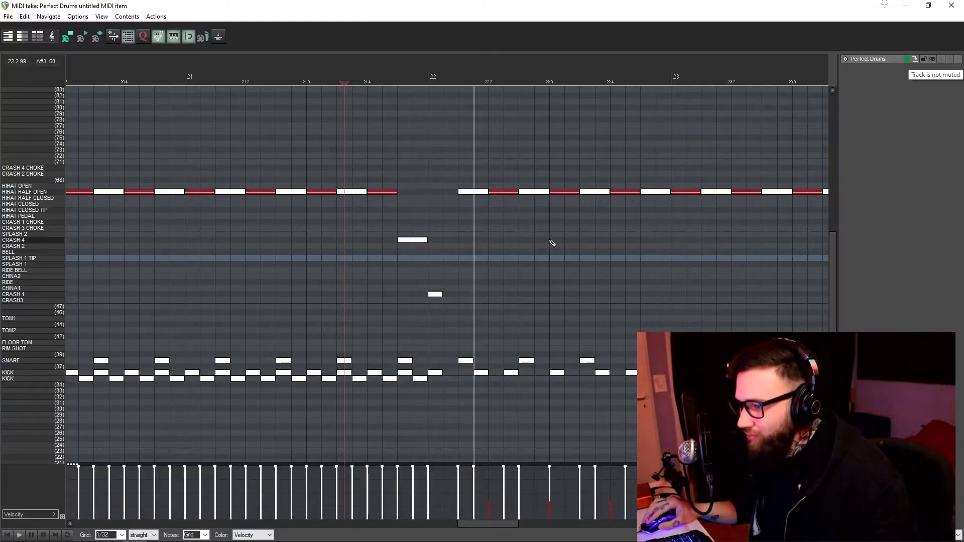
Play the soloed drums from bar 20 to check the transition into the copied pattern at bar 22
scroll(403, 237, "down", 4)
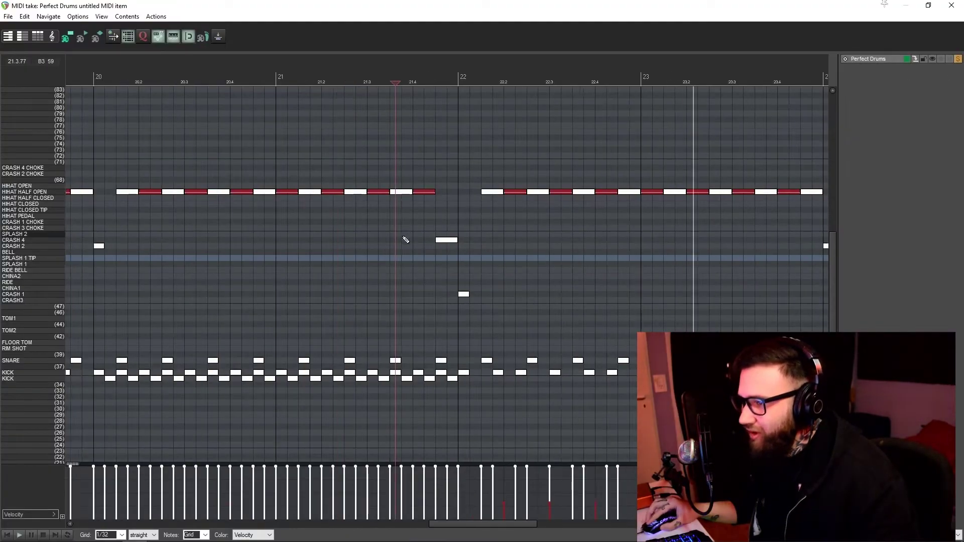
left_click(316, 259)
scroll(416, 306, "up", 2)
left_click_drag(593, 136, 713, 112)
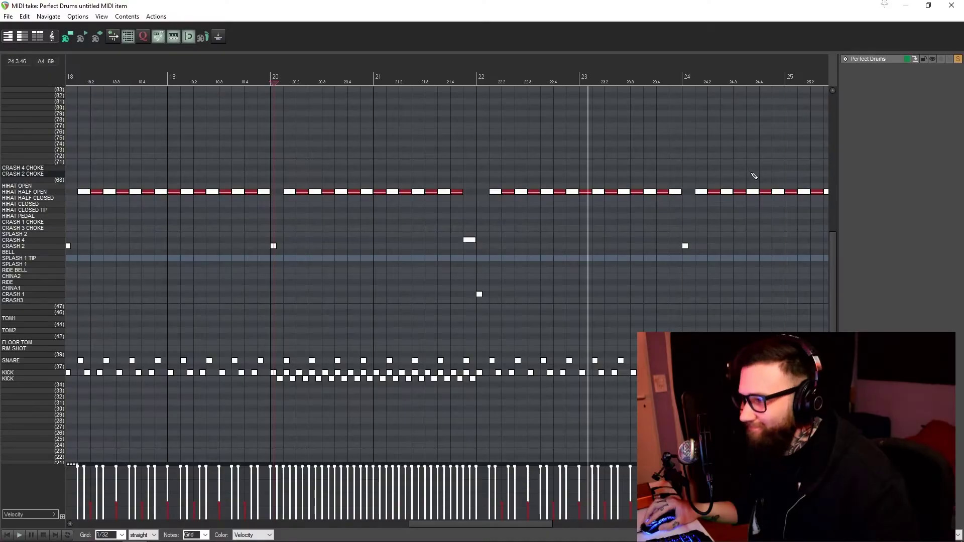
scroll(763, 181, "down", 4)
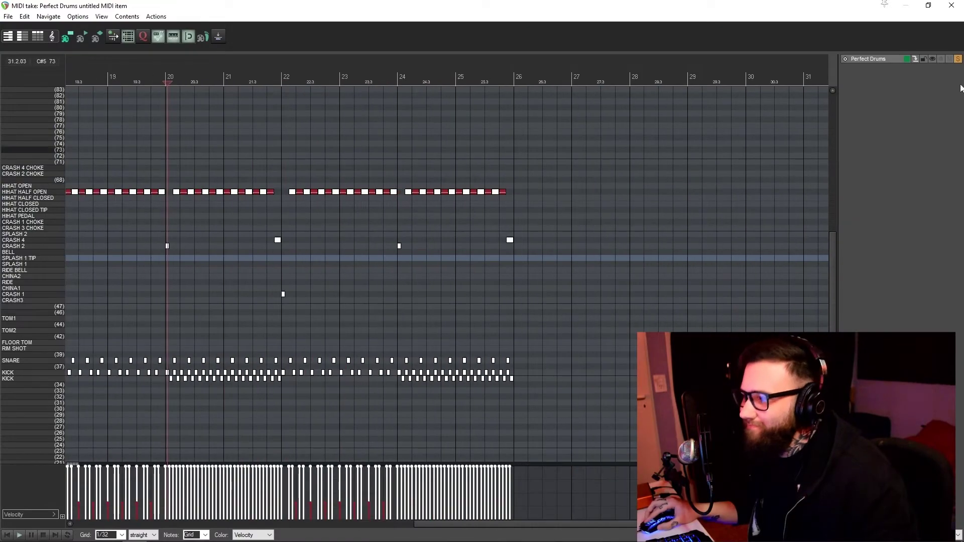
Unsolo and mute the Perfect Drums track, and play the song from the start of bar 22
left_click(957, 60)
left_click(950, 60)
left_click(283, 161)
scroll(628, 243, "up", 3)
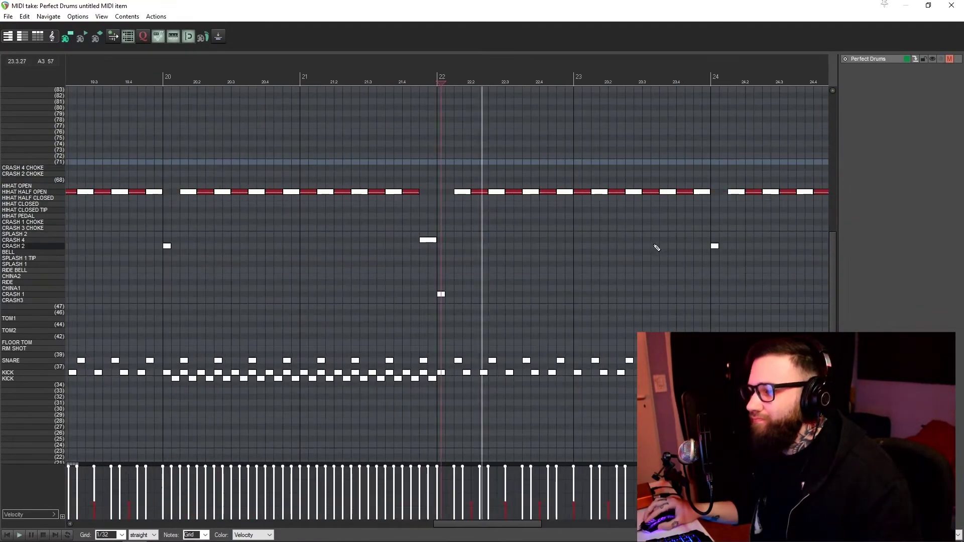
scroll(622, 271, "down", 1)
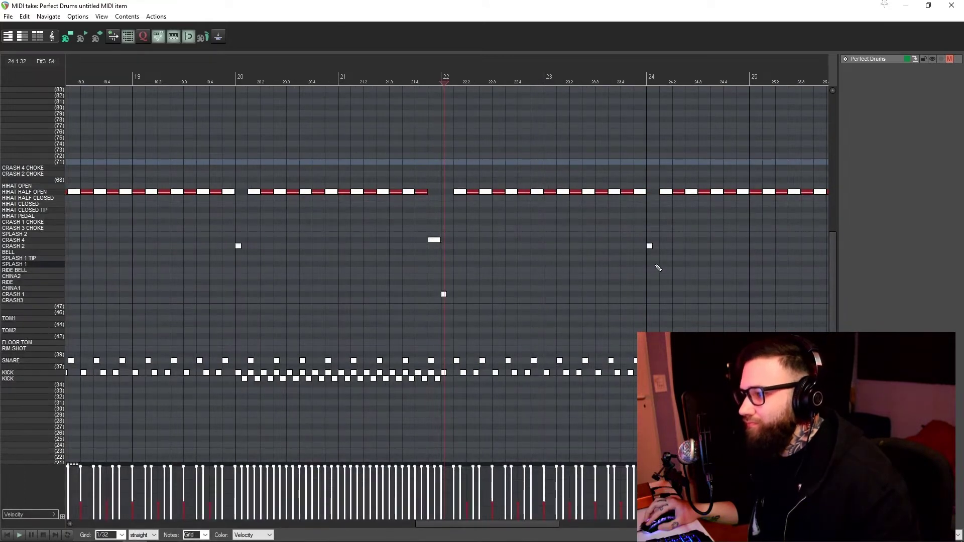
key("space")
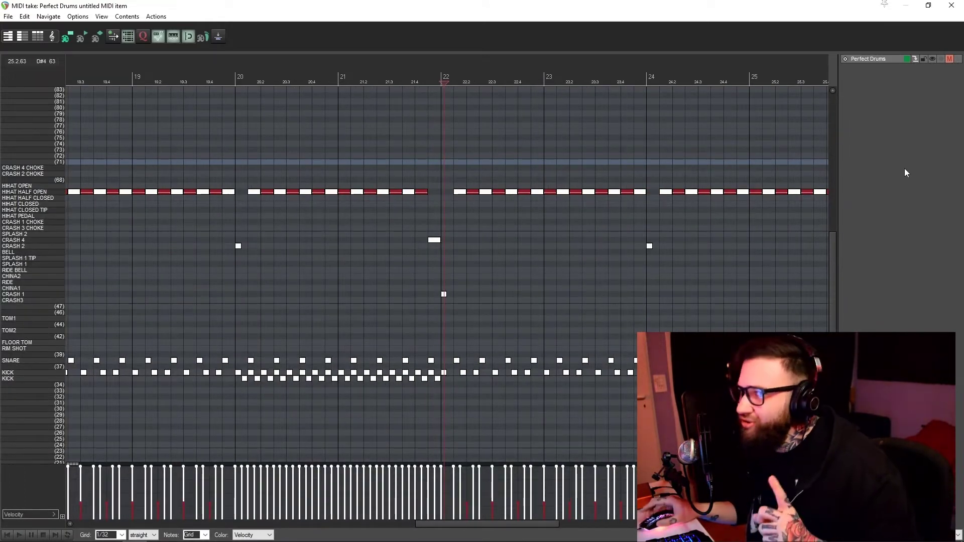
Play again from the start of bar 22 and raise the HIHAT HALF OPEN note at the start of bar 23 to full velocity
scroll(617, 246, "up", 3)
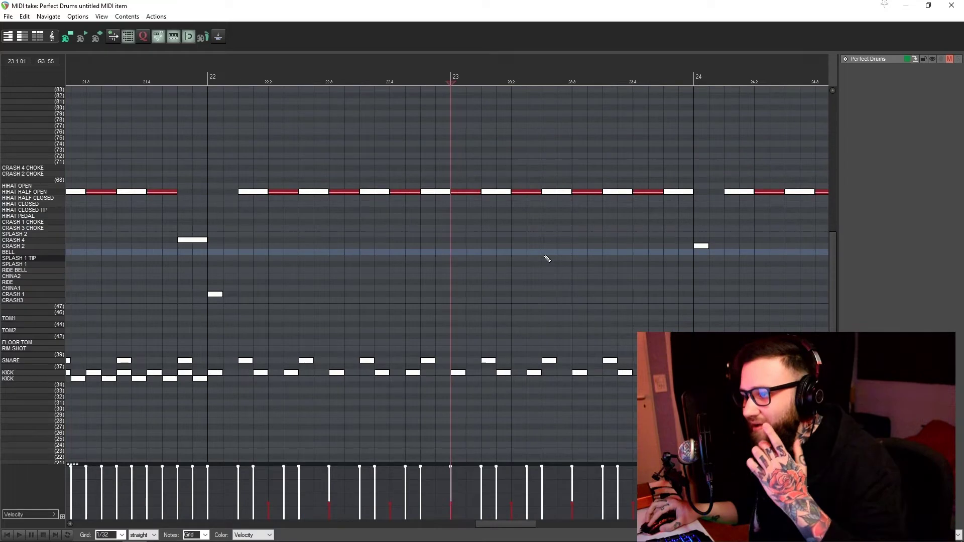
left_click(215, 191)
key("space")
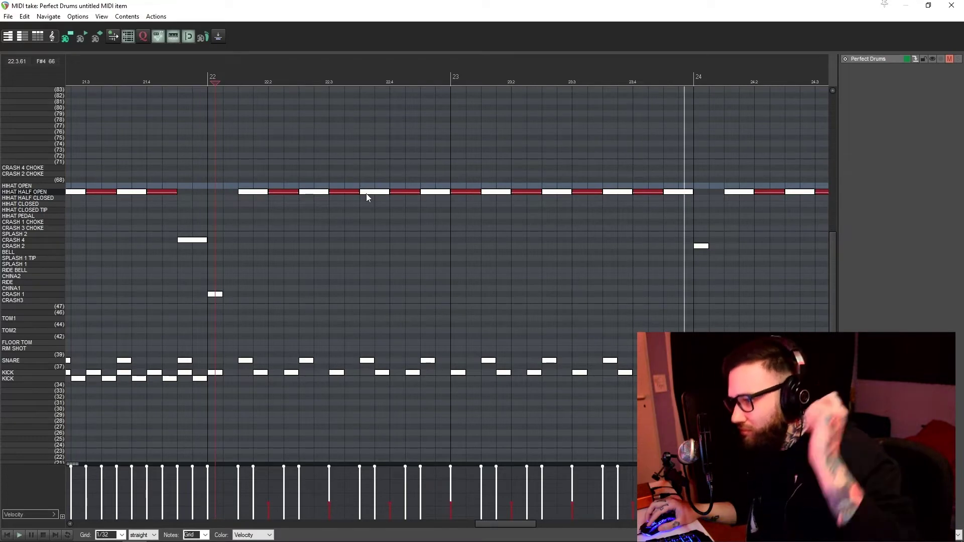
key("space")
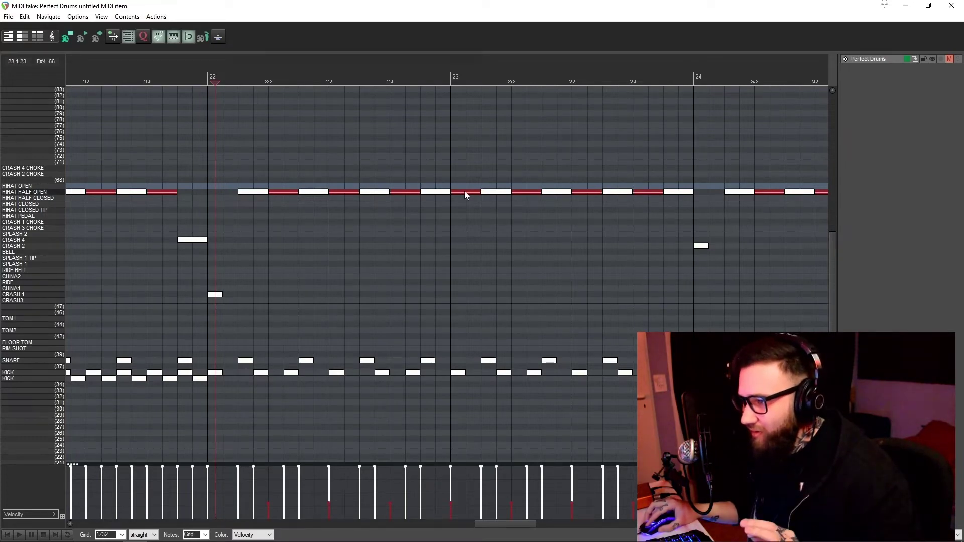
left_click_drag(465, 191, 466, 182)
key("space")
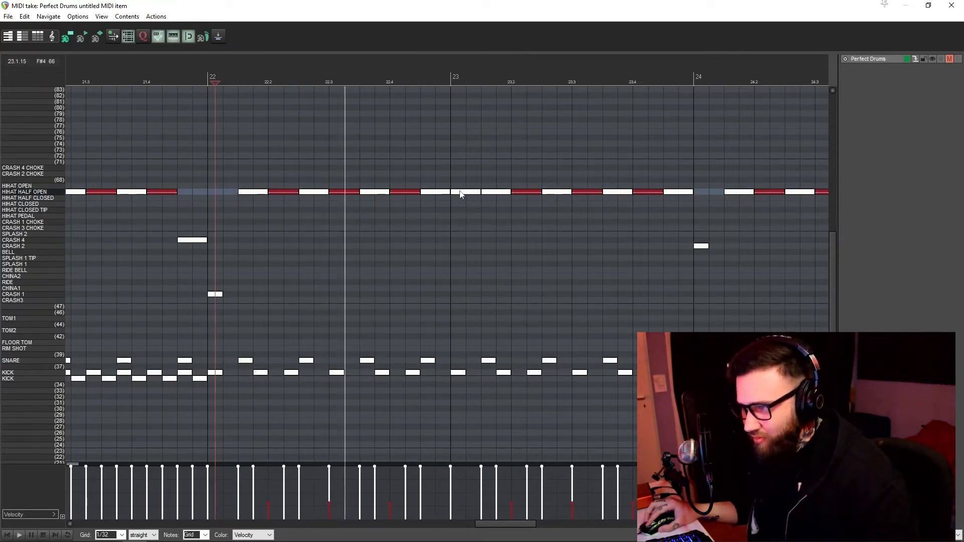
Move the hi-hat notes on beats 1 and 3 of bar 23 to CRASH 2 and CRASH3, and unsolo the drums
left_click_drag(460, 194, 460, 251)
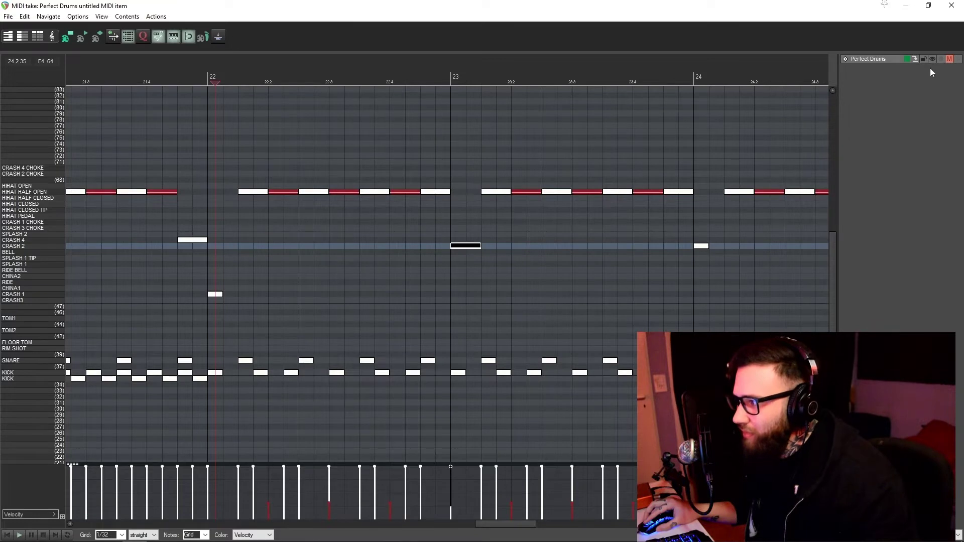
scroll(282, 167, "down", 3)
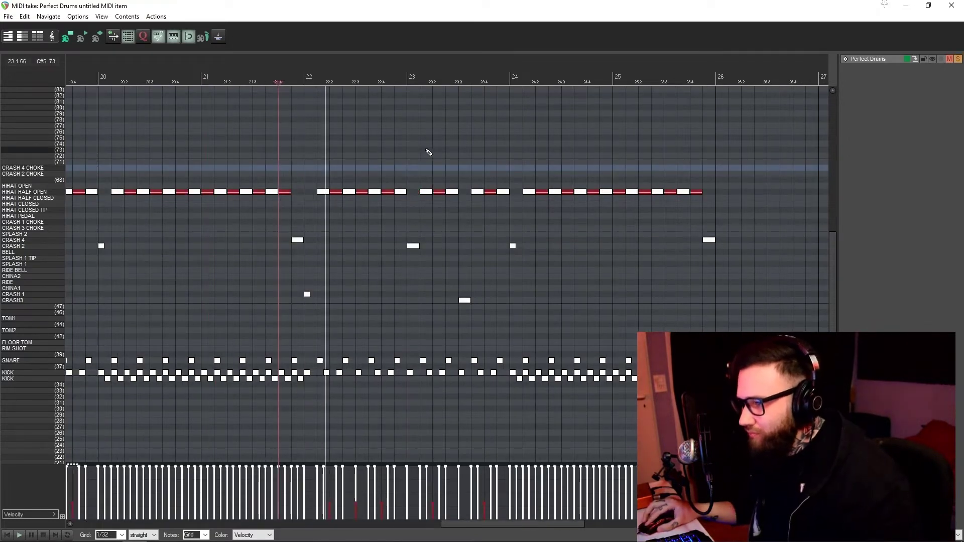
left_click(958, 59)
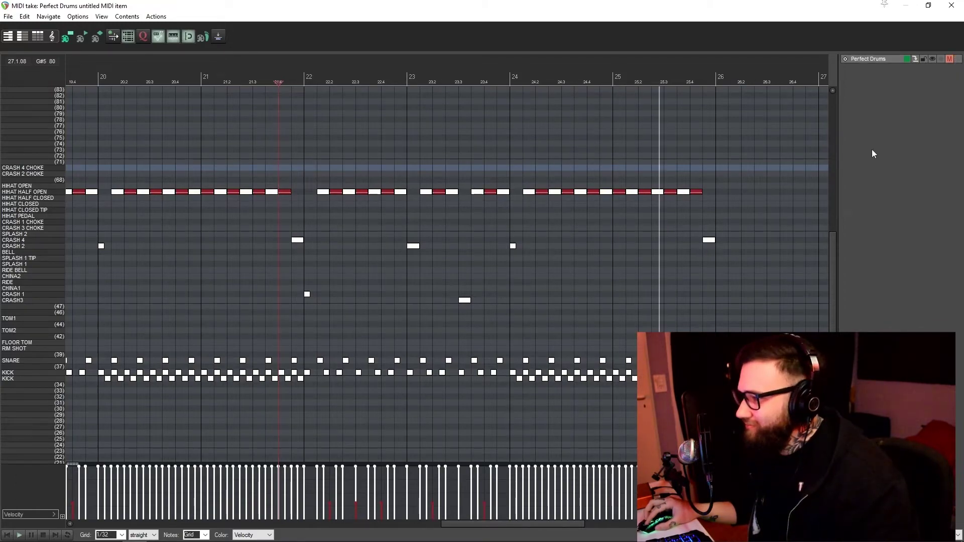
Copy the drum pattern of bars 22 to 25 to the start of bar 26 and unmute the Perfect Drums track
scroll(779, 256, "down", 4)
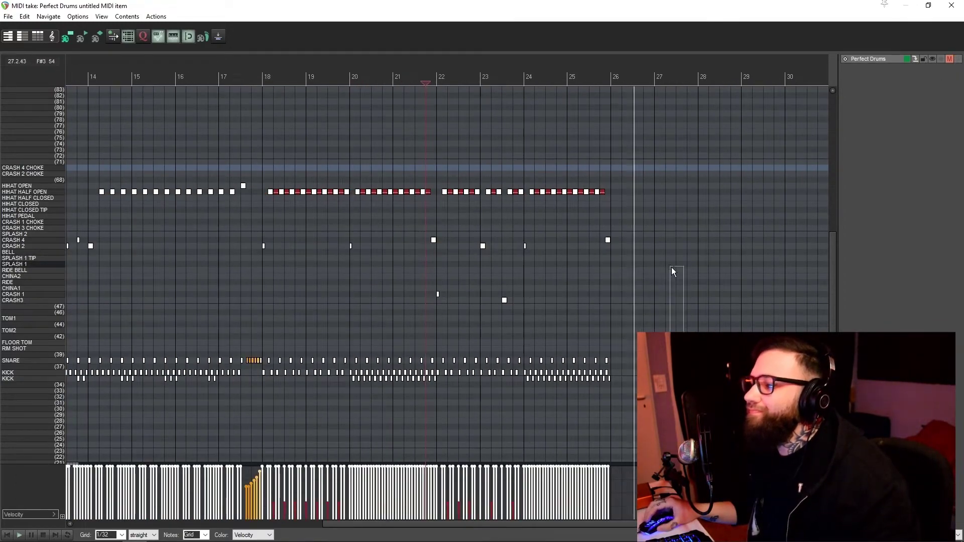
scroll(654, 263, "up", 3)
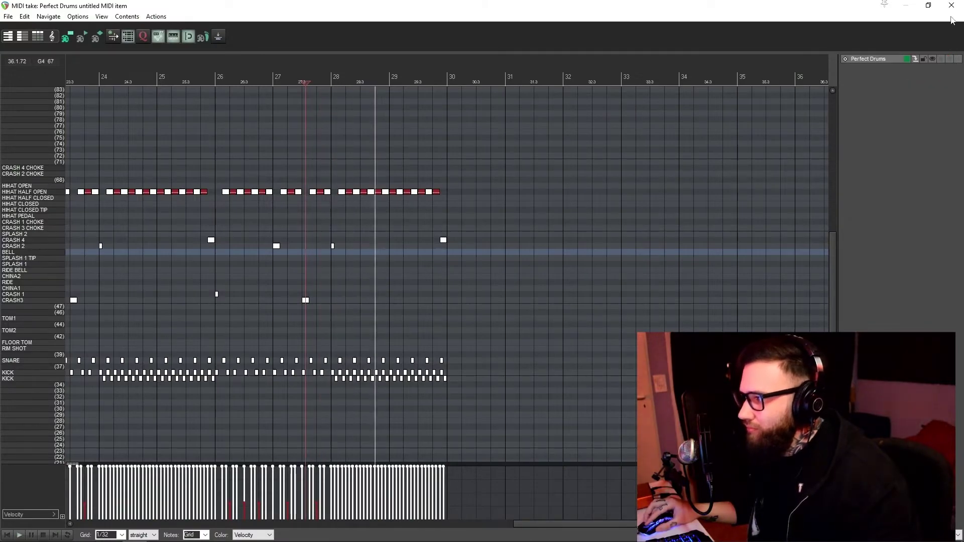
left_click(950, 59)
key("space")
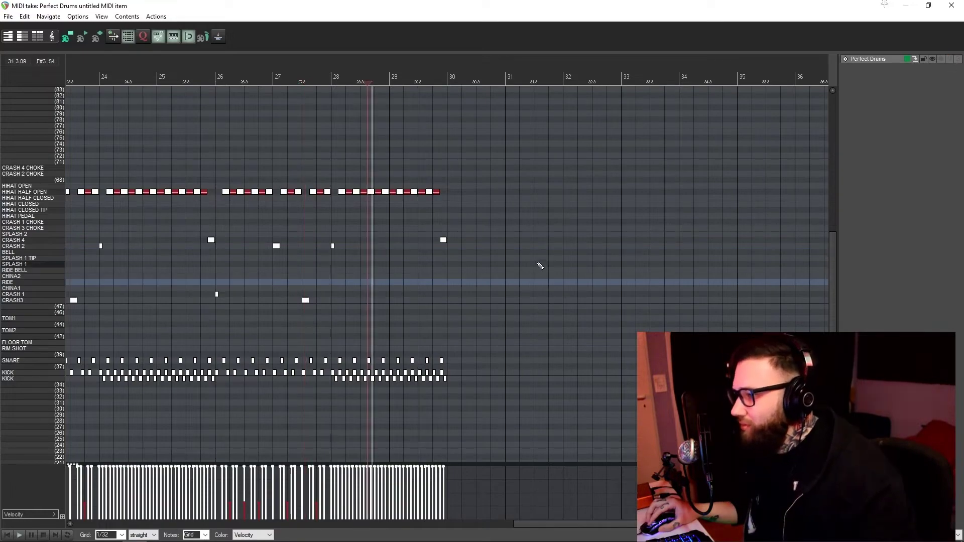
Paste the four-bar drum pattern at the start of bar 30 and play the copy from there
scroll(541, 265, "up", 4)
left_click_drag(754, 241, 542, 303)
scroll(542, 304, "up", 2)
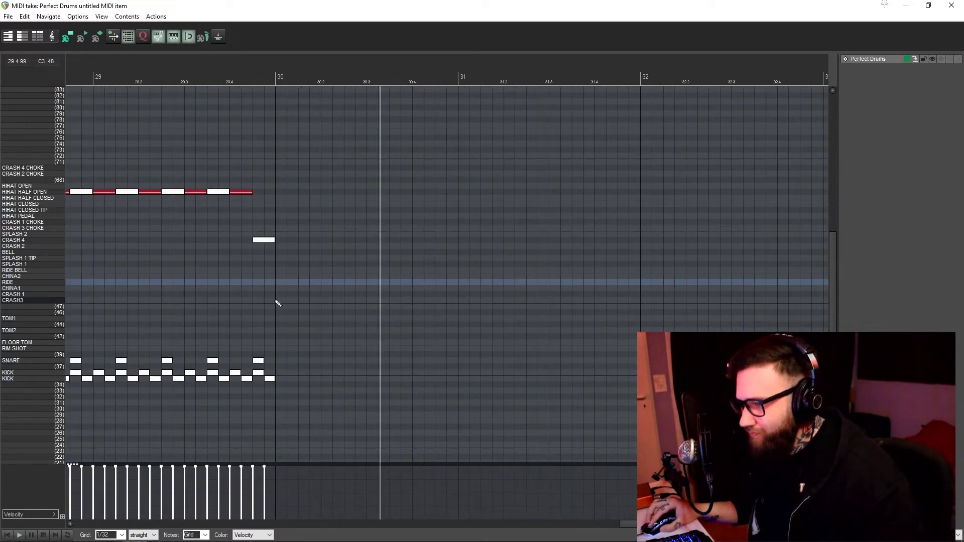
key("space")
key("ctrl+v")
scroll(363, 329, "down", 3)
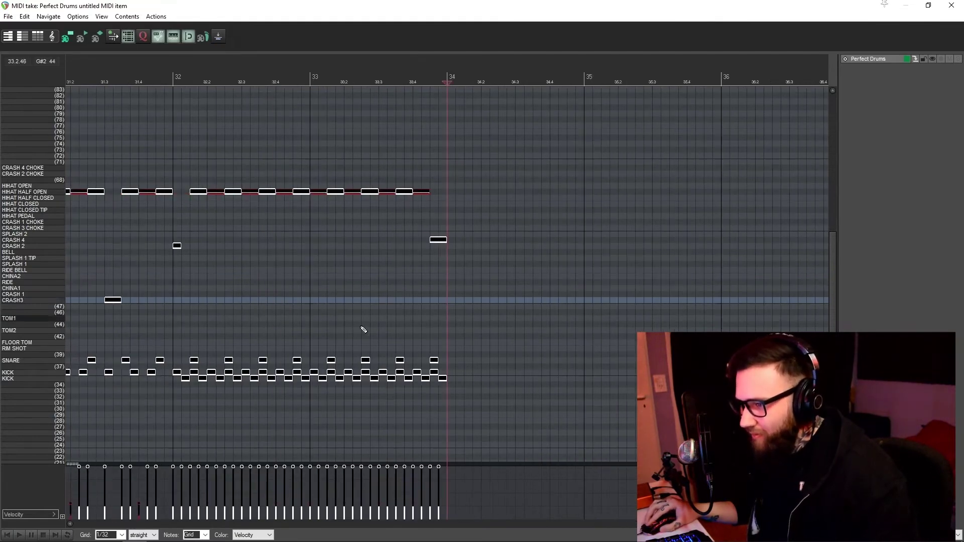
scroll(389, 105, "up", 3)
left_click_drag(519, 389, 332, 89)
key("space")
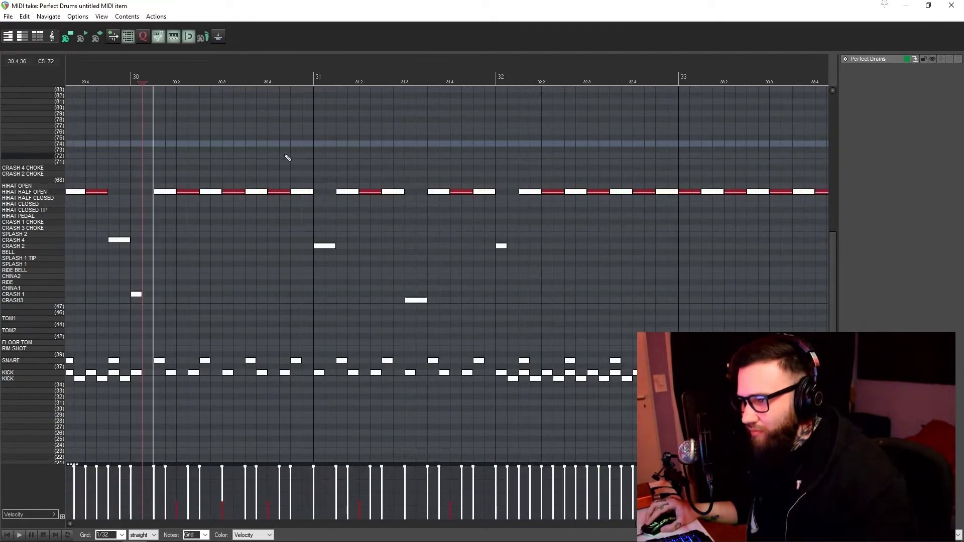
Delete all pasted notes after the crash and kick hit that opens bar 31
left_click_drag(332, 143, 426, 285)
left_click_drag(346, 164, 819, 416)
scroll(424, 385, "down", 3)
key("Delete")
left_click(289, 152)
scroll(289, 152, "up", 3)
scroll(289, 152, "up", 1)
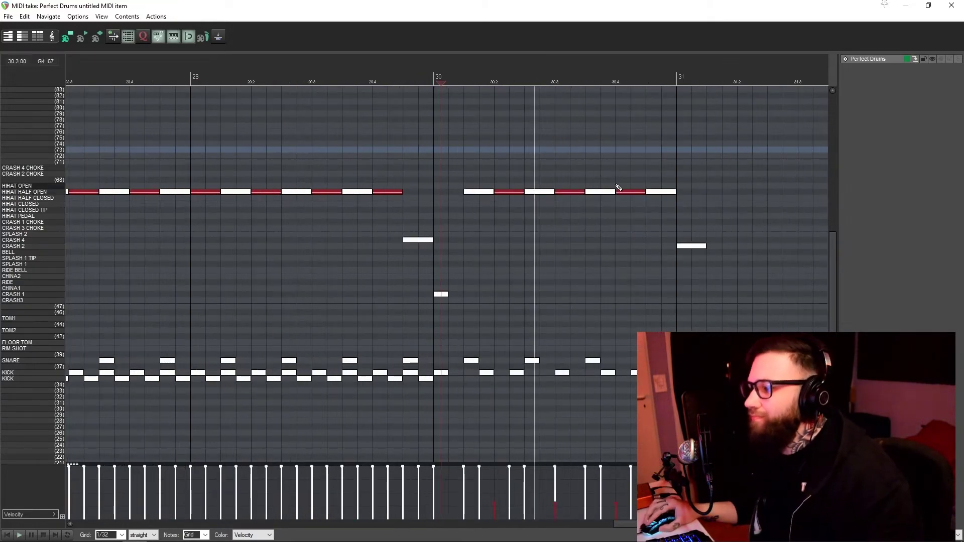
With the drums soloed, add kick and CRASH3 hits on beat 3 of bar 31 and kick, CRASH3 and CRASH 4 hits at bar 32
scroll(742, 195, "down", 1)
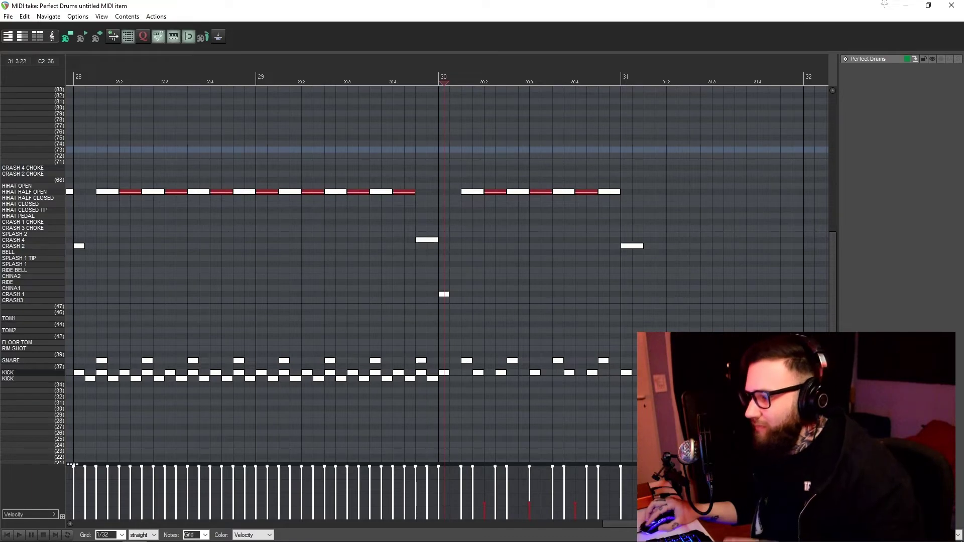
key("space")
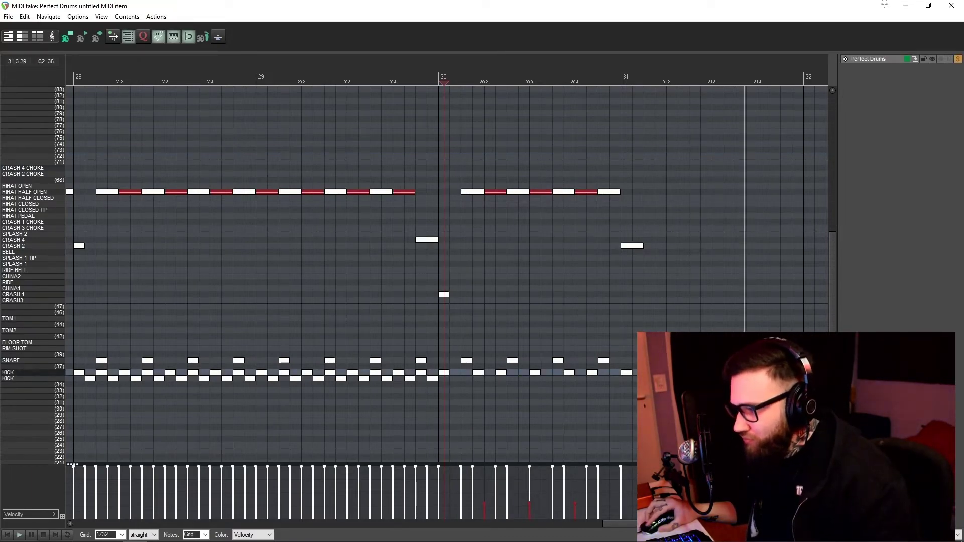
left_click(712, 300)
left_click(492, 289)
key("space")
left_click_drag(754, 351, 455, 349)
key("space")
left_click(384, 373)
left_click(384, 301)
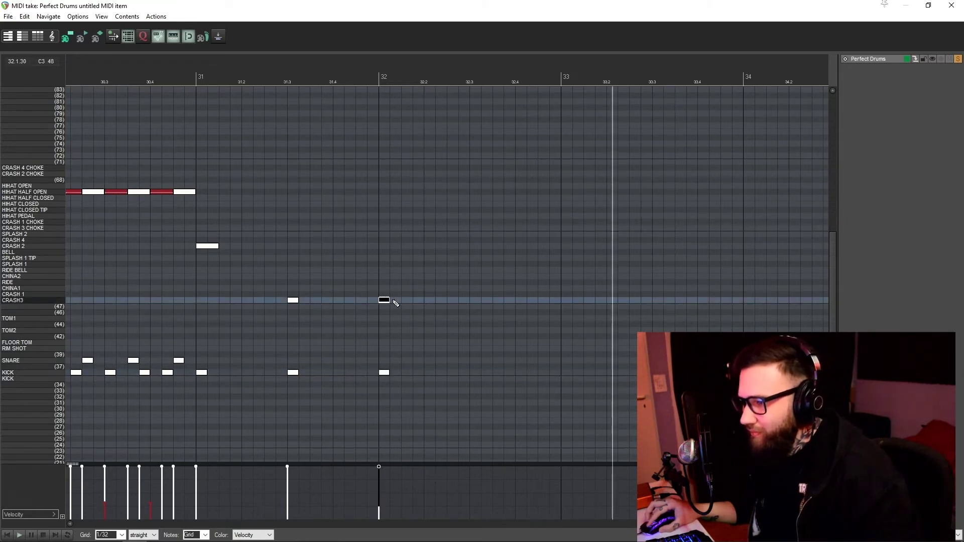
left_click_drag(382, 240, 398, 243)
Play from late in bar 29 to check the new accent hits against the song, with the drums unsoloed
scroll(377, 253, "down", 2)
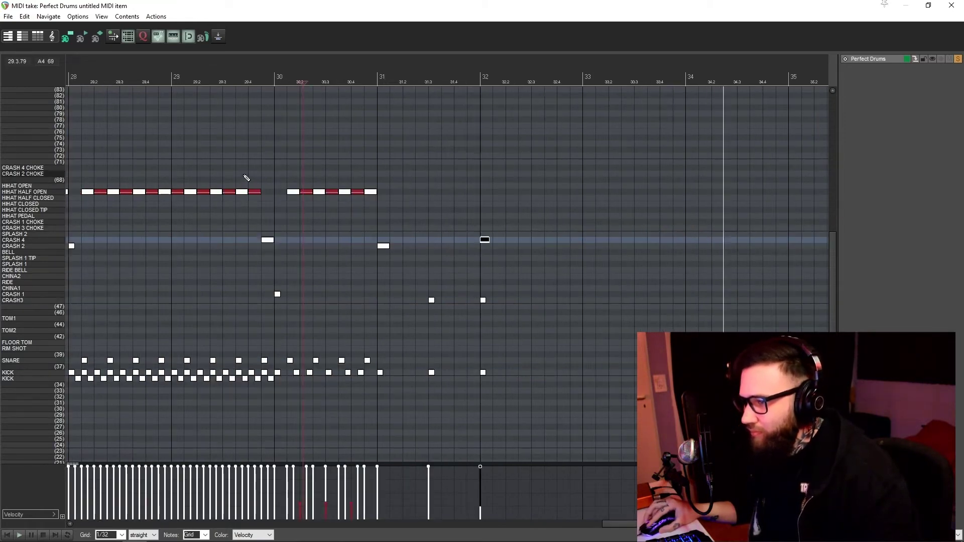
left_click(242, 175)
left_click(958, 59)
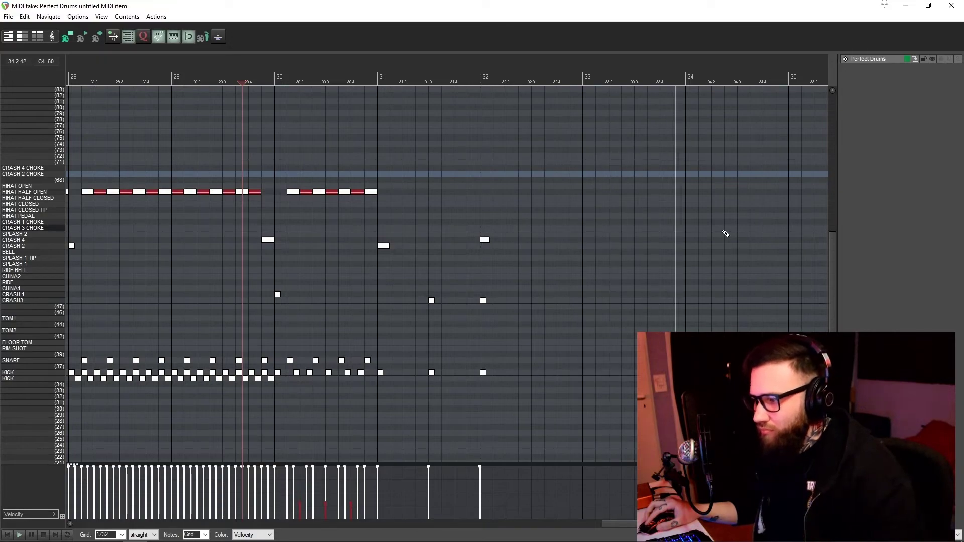
key("space")
Close the MIDI editor, unmute the METRONOMO track and solo it together with the CANCION track
left_click(951, 5)
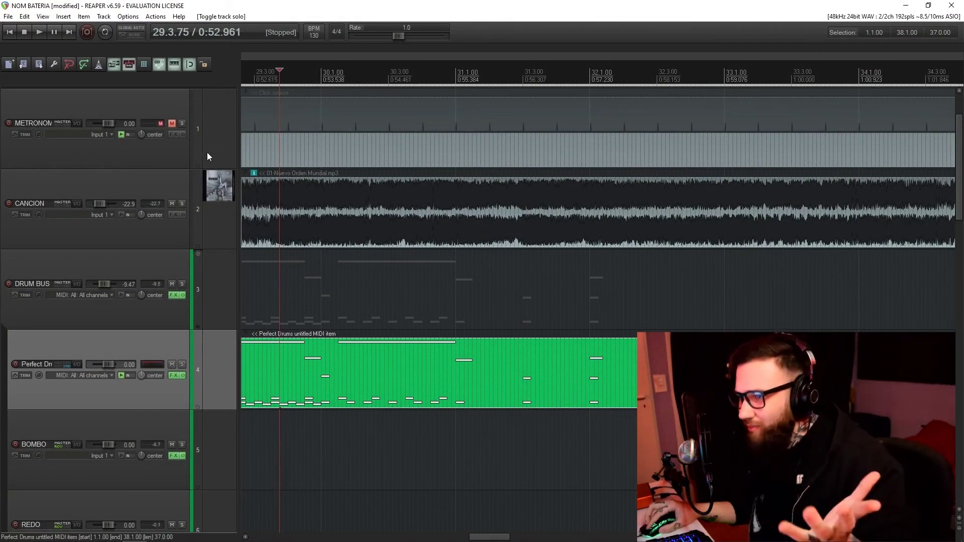
key("ctrl+alt+m")
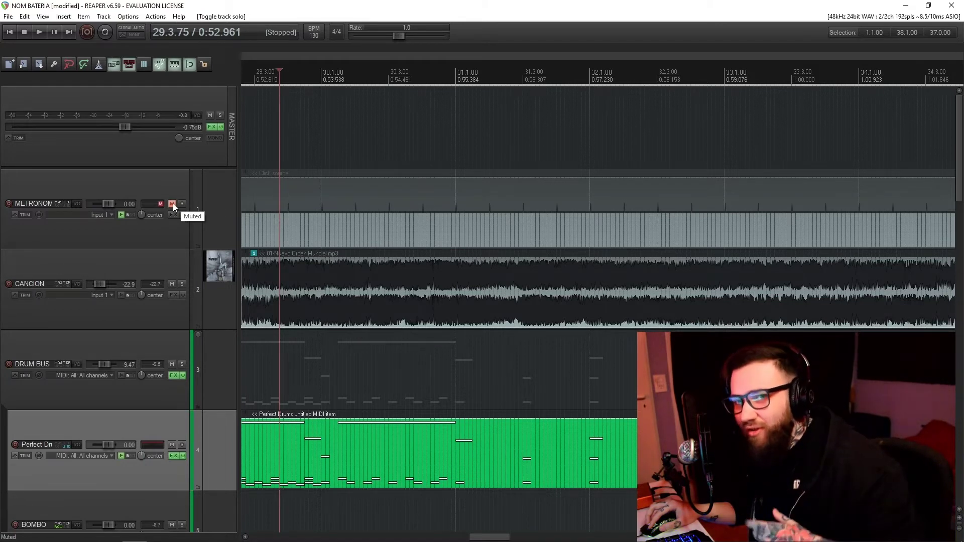
left_click(173, 203)
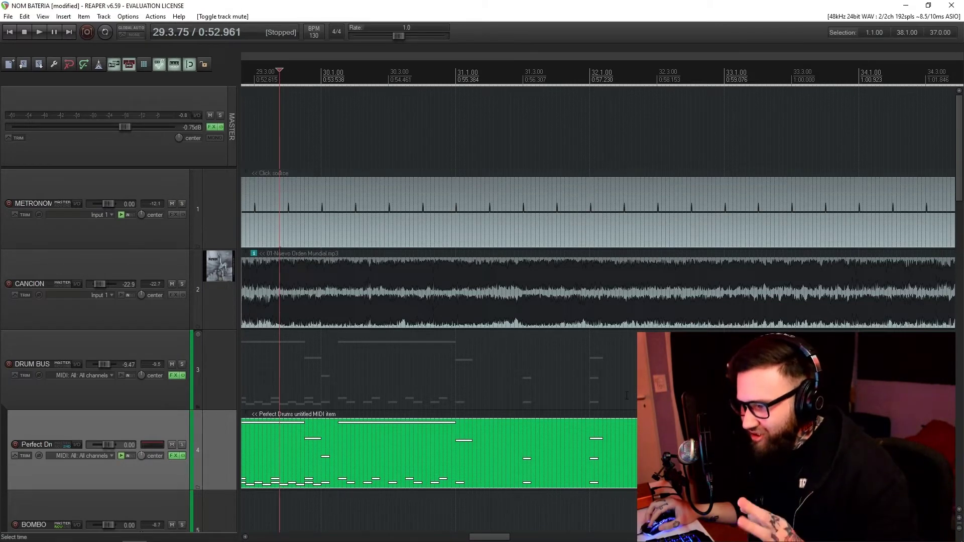
left_click(182, 283)
left_click(182, 204)
Play the song with the metronome repeatedly from just before bar 32 to locate the fill on the beats
left_click(585, 205)
key("space")
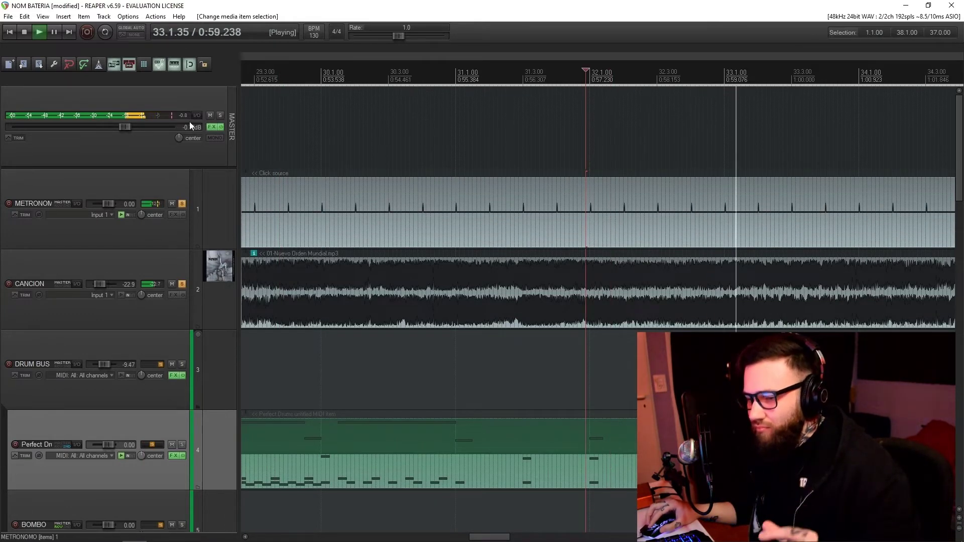
left_click(25, 32)
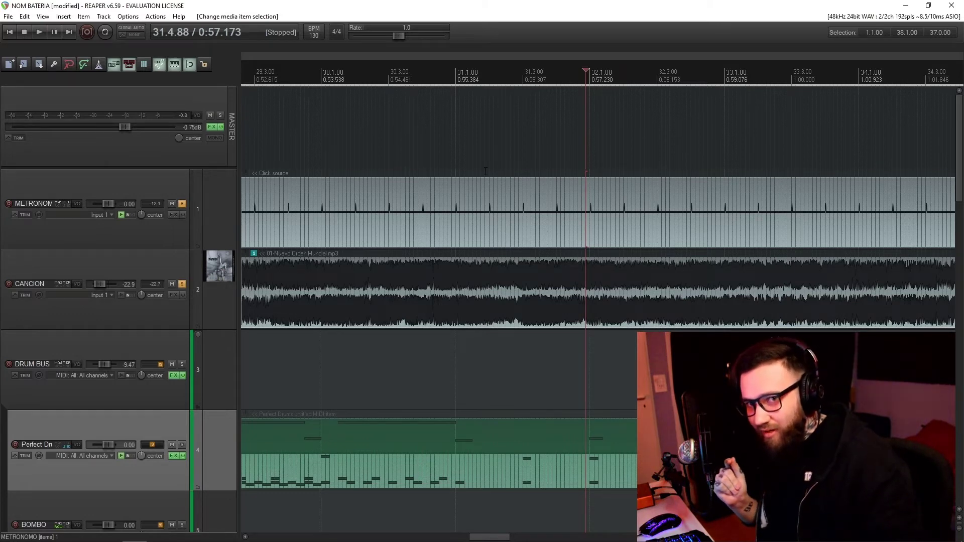
key("space")
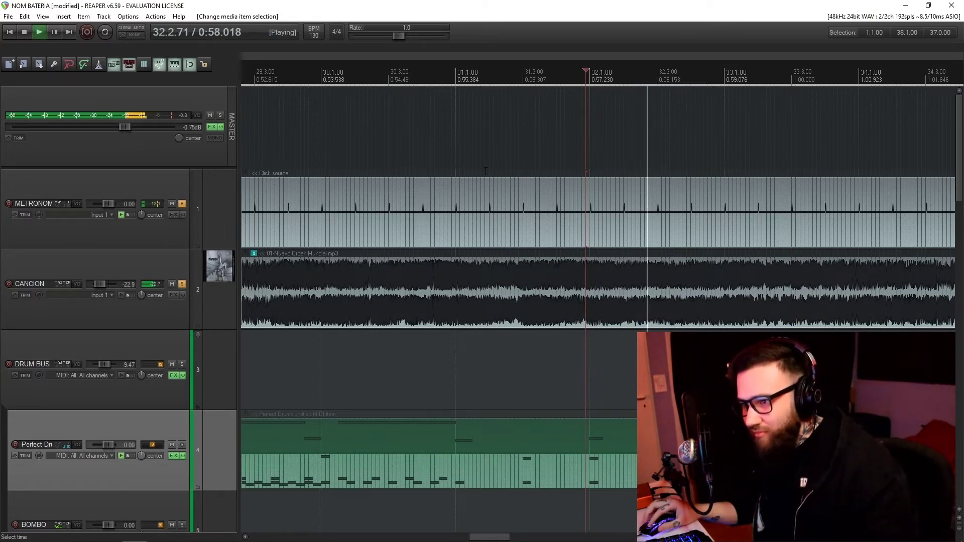
key("space")
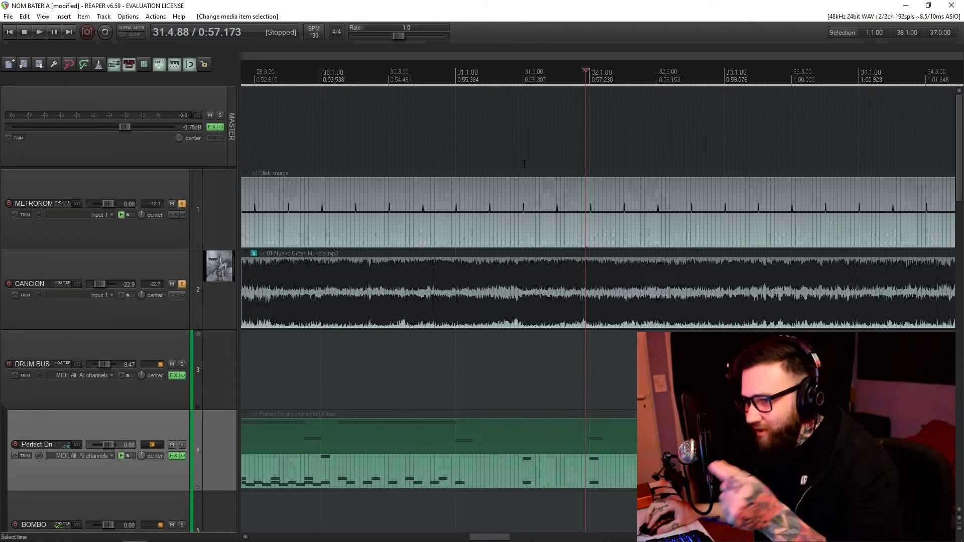
key("space")
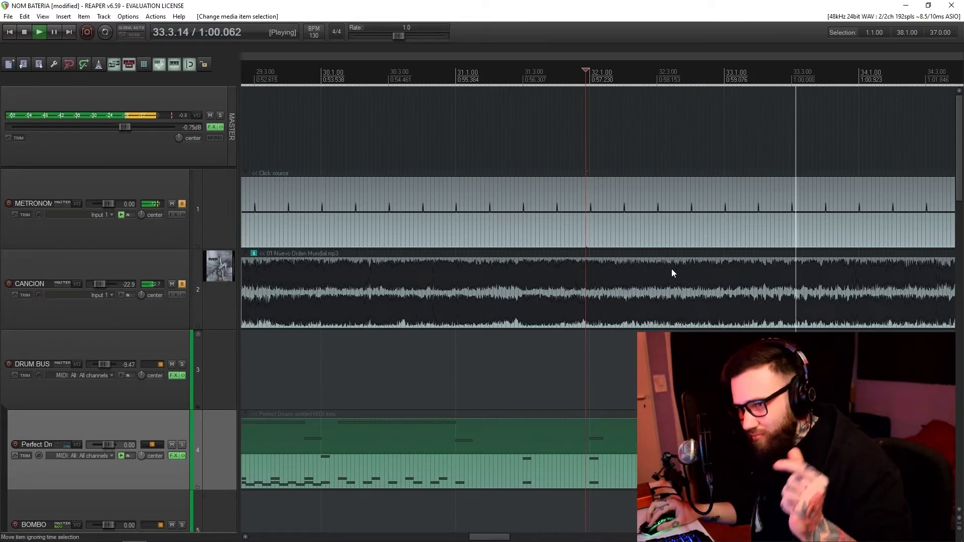
key("space")
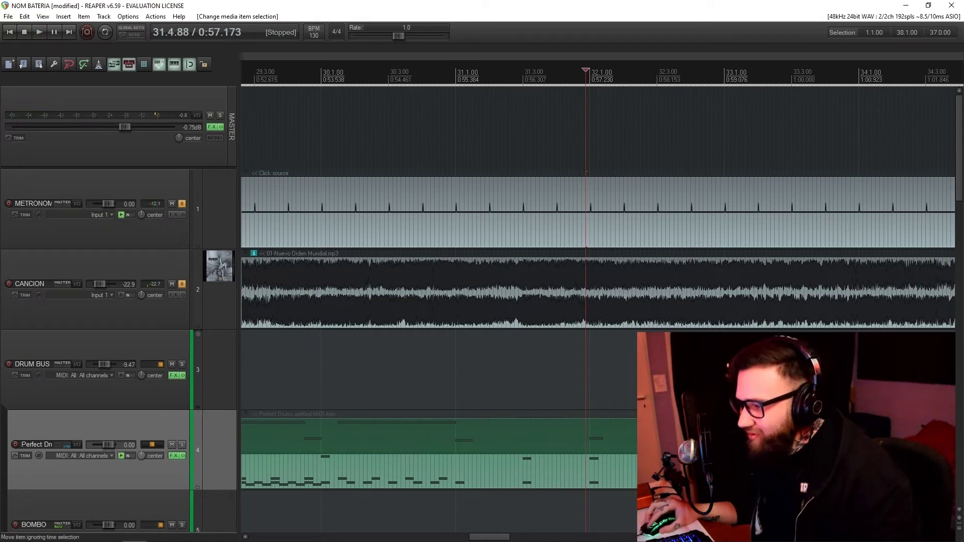
Open the Perfect Drums MIDI item and place two consecutive sixteenth-note snare hits at the start of bar 33
double_click(632, 456)
key("space")
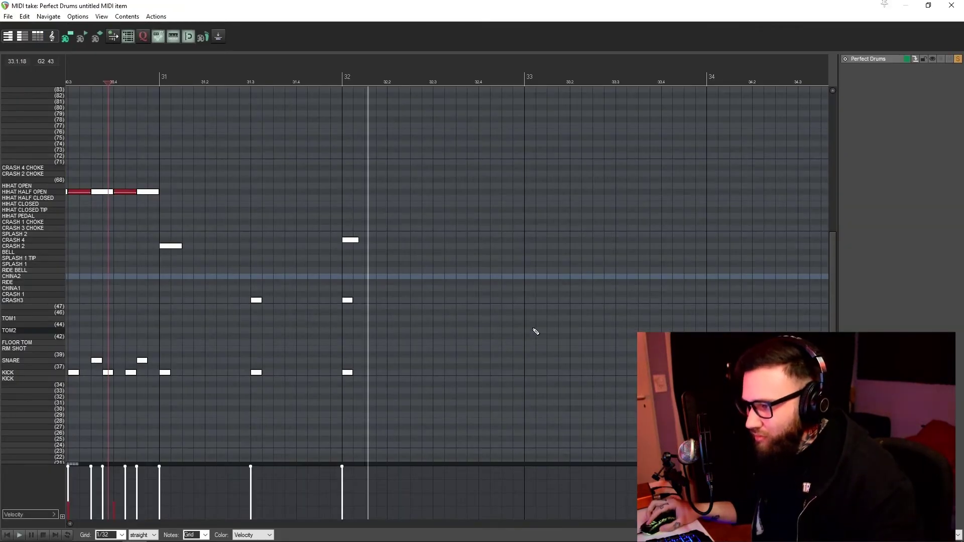
left_click(529, 362)
left_click(538, 360)
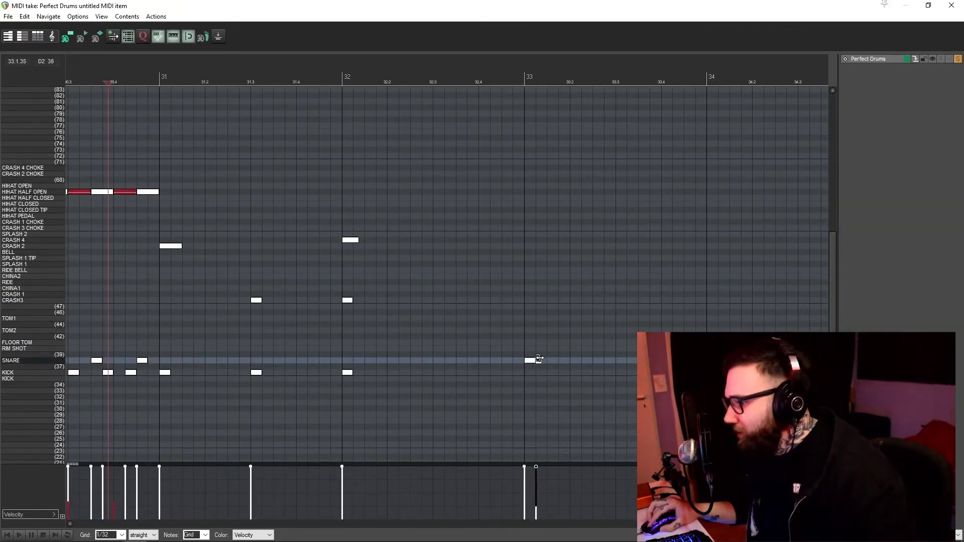
Copy the two snare notes and paste them repeatedly until sixteenth-note snare hits fill bar 33
left_click_drag(574, 369, 516, 352)
right_click(565, 269)
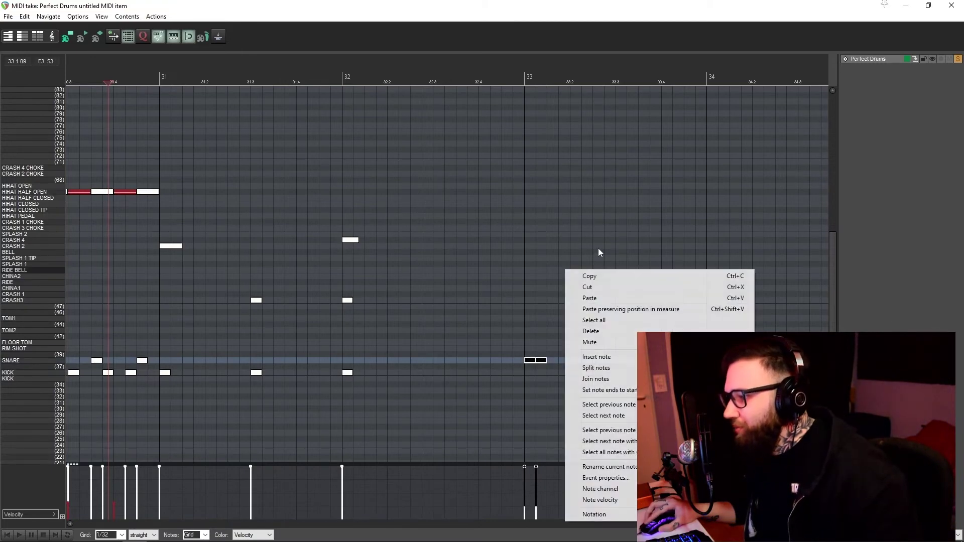
left_click(593, 277)
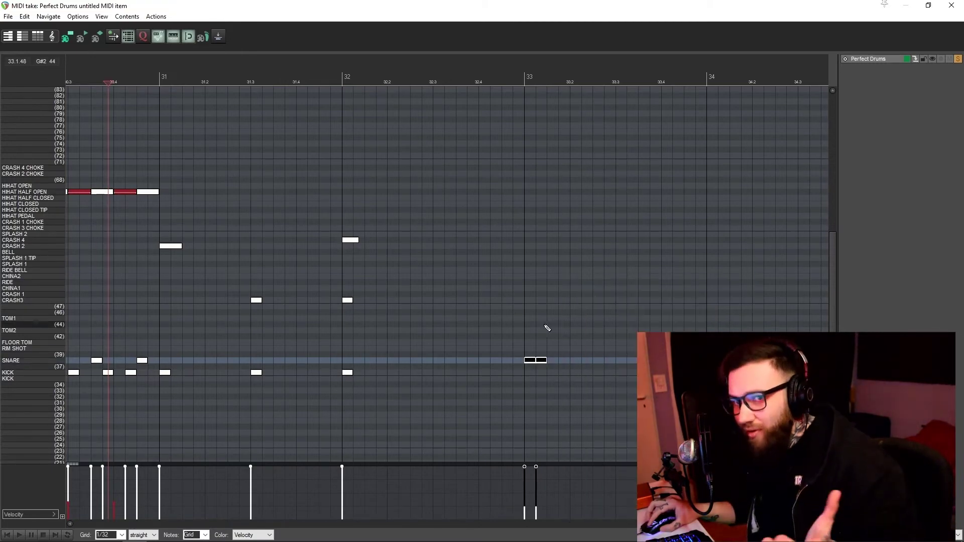
key("ctrl+v")
key("ctrl+v")
key("ctrl+v")
key("ctrl+v")
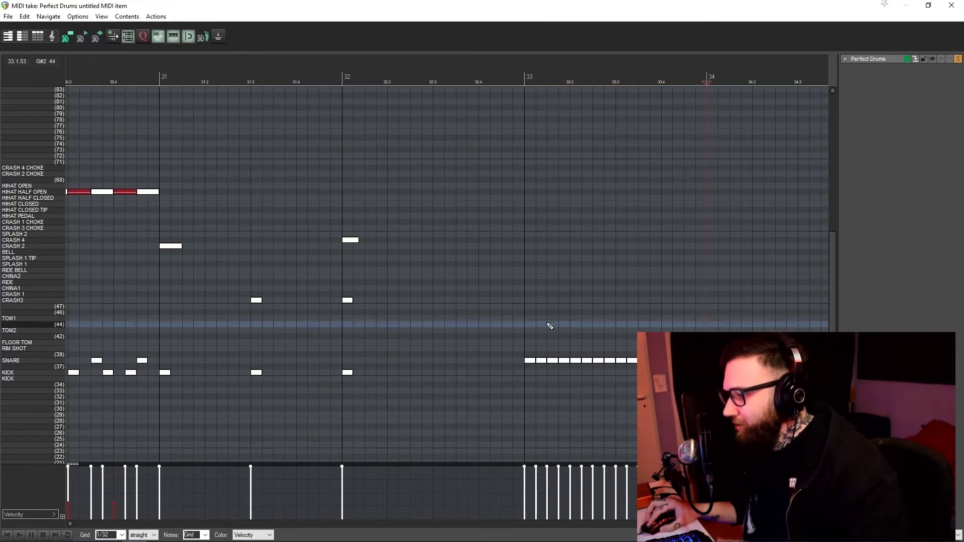
Play the snare roll from just before bar 33 and step the cursor through beats 2, 3 and 4 of that bar
left_click(480, 317)
key("space")
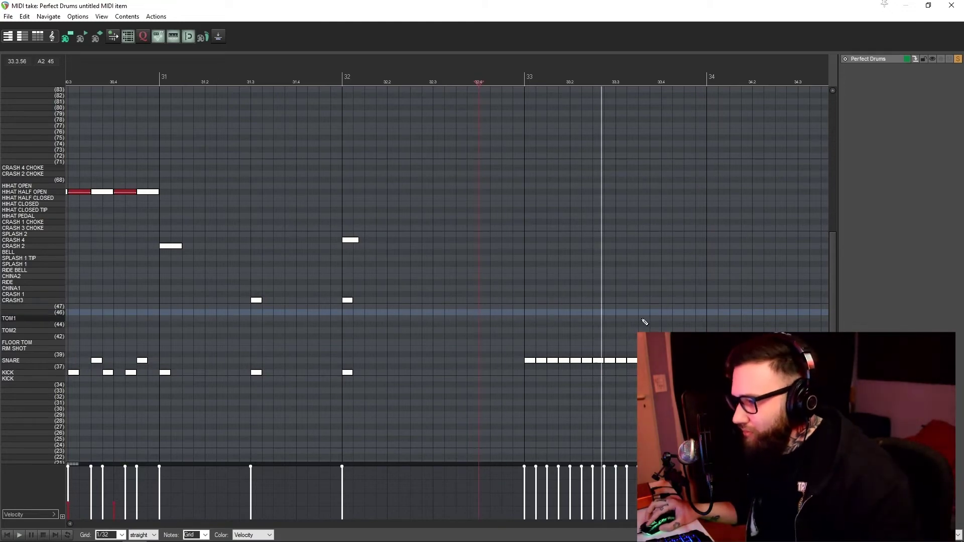
scroll(696, 342, "up", 2)
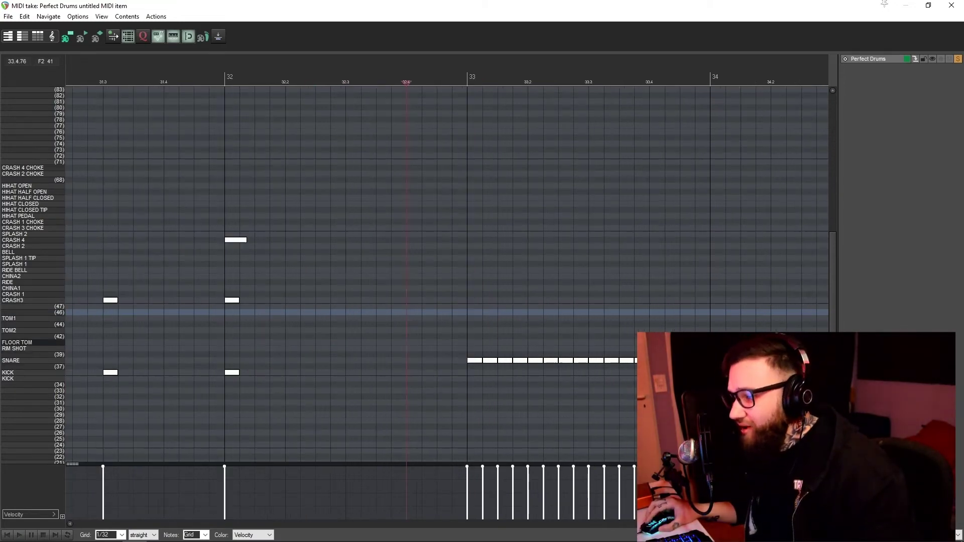
left_click(532, 340)
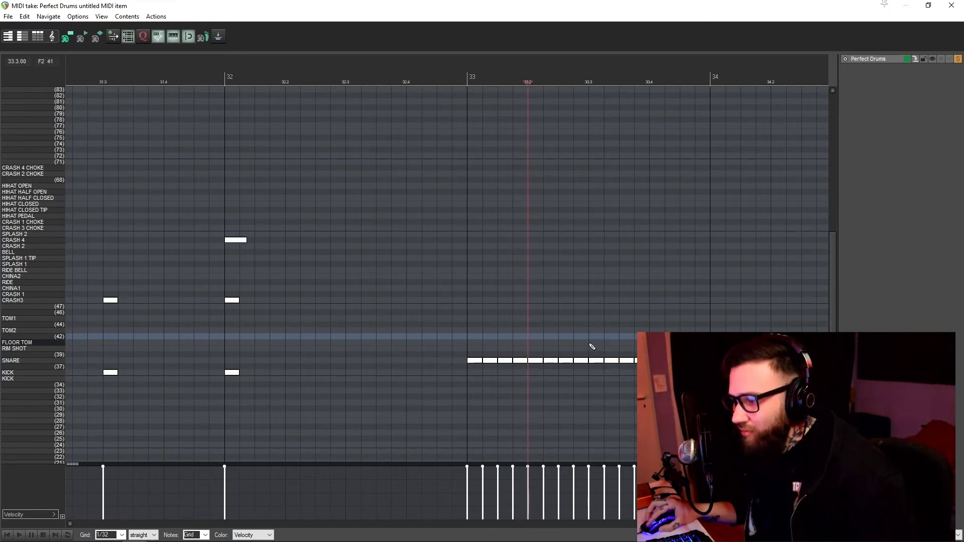
left_click(591, 345)
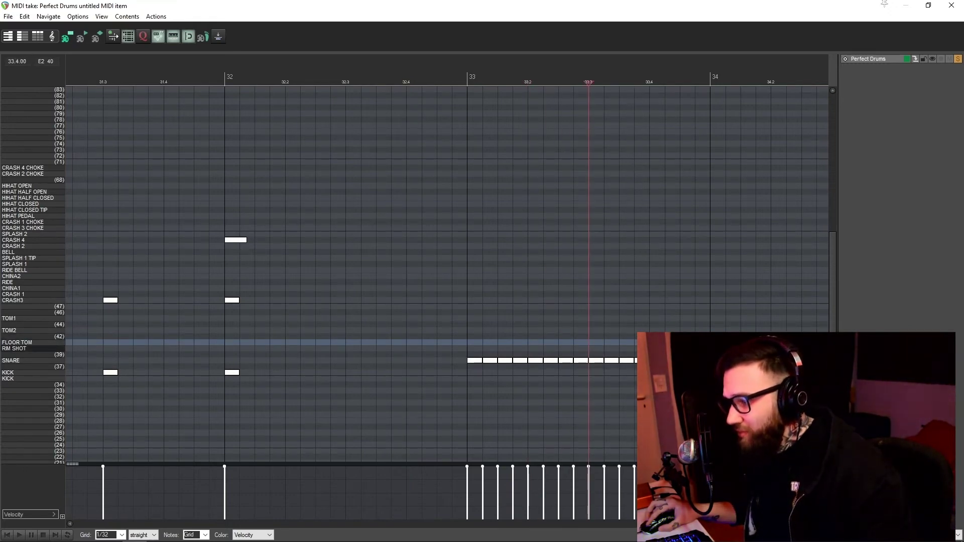
left_click(652, 351)
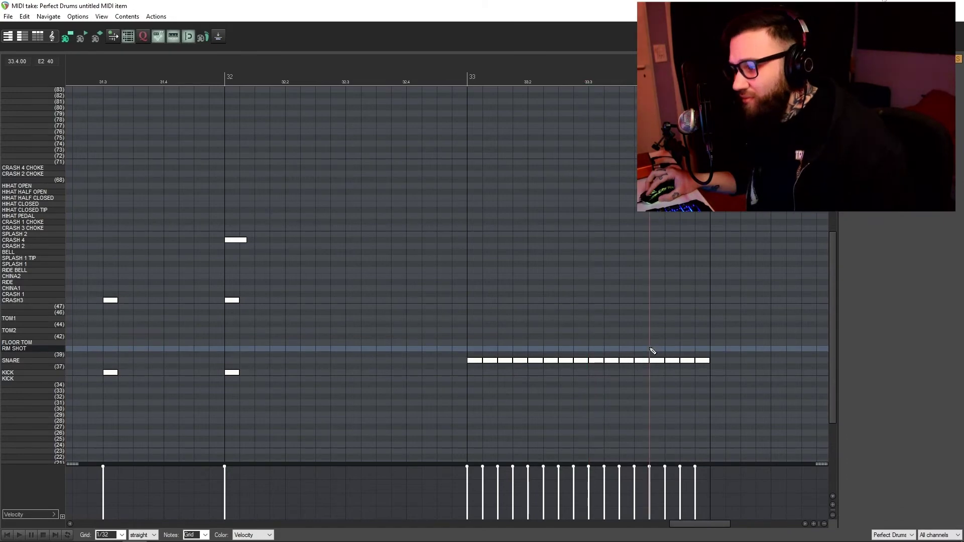
Move the last three snare notes of bar 33 to TOM1, TOM2 and FLOOR TOM in descending order
scroll(688, 329, "up", 1)
left_click_drag(688, 329, 664, 323)
left_click_drag(667, 361, 667, 321)
left_click(667, 333)
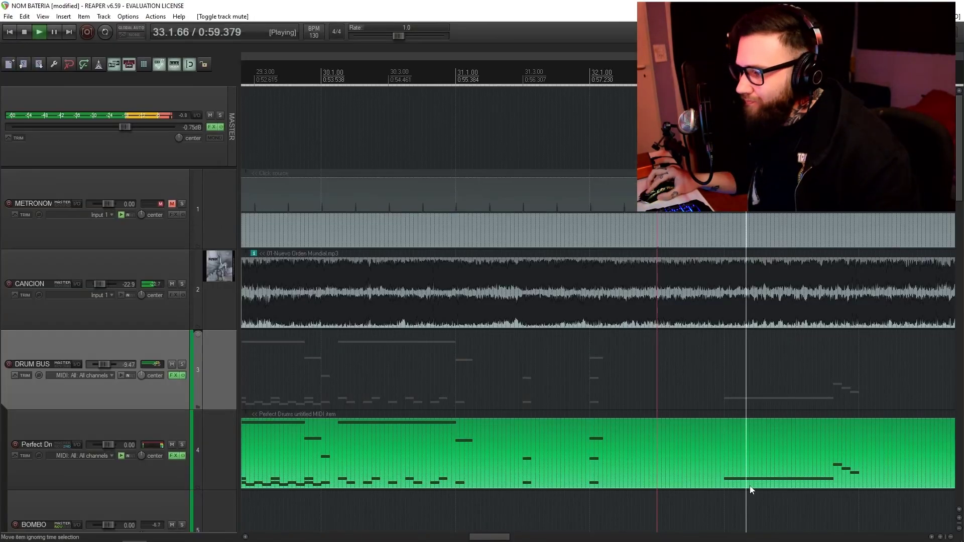
Open the Perfect Drums MIDI item, play the fill from the start of bar 33 and move the cursor to its tom hits
double_click(769, 457)
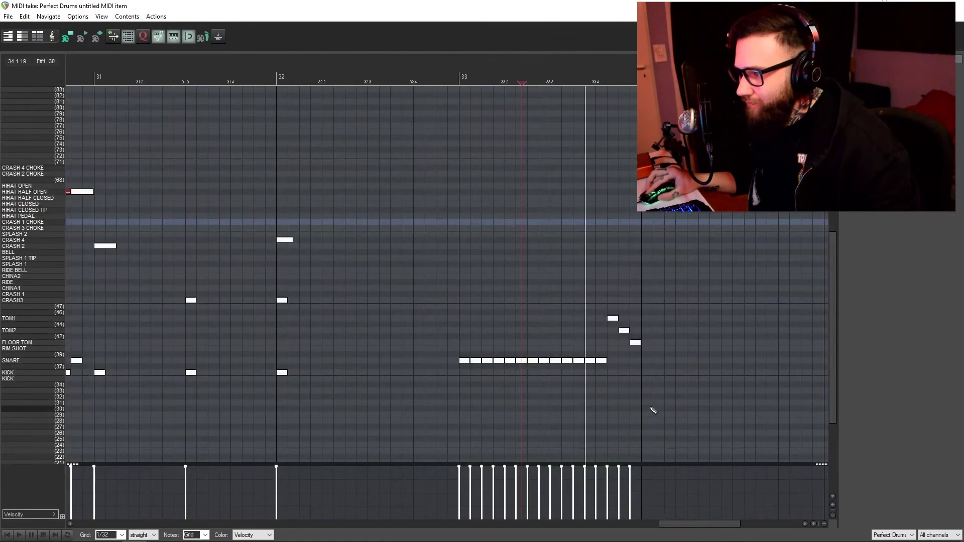
left_click(463, 279)
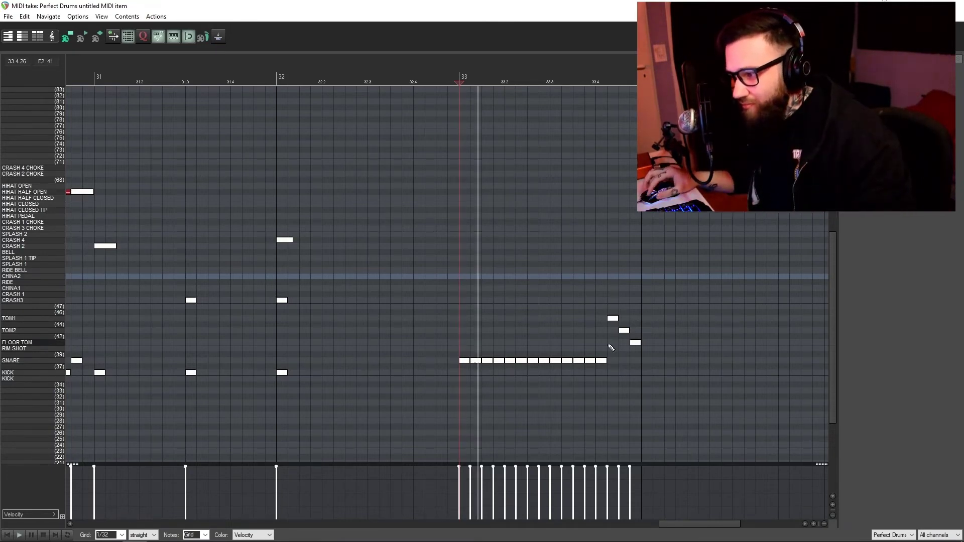
left_click(631, 318)
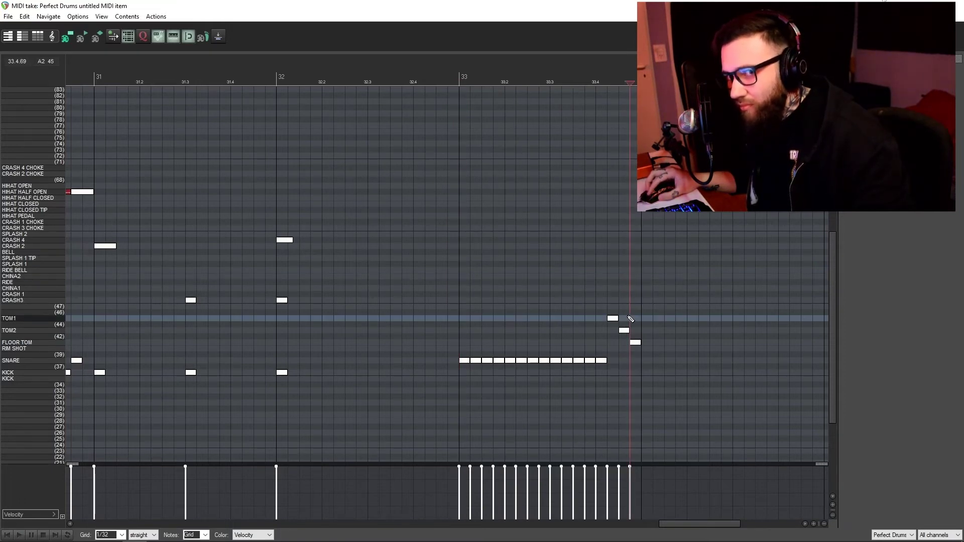
left_click(620, 306)
Add two consecutive thirty-second-note kicks beneath the FLOOR TOM hit ending bar 33, one on each KICK lane in descending order
scroll(620, 305, "up", 3)
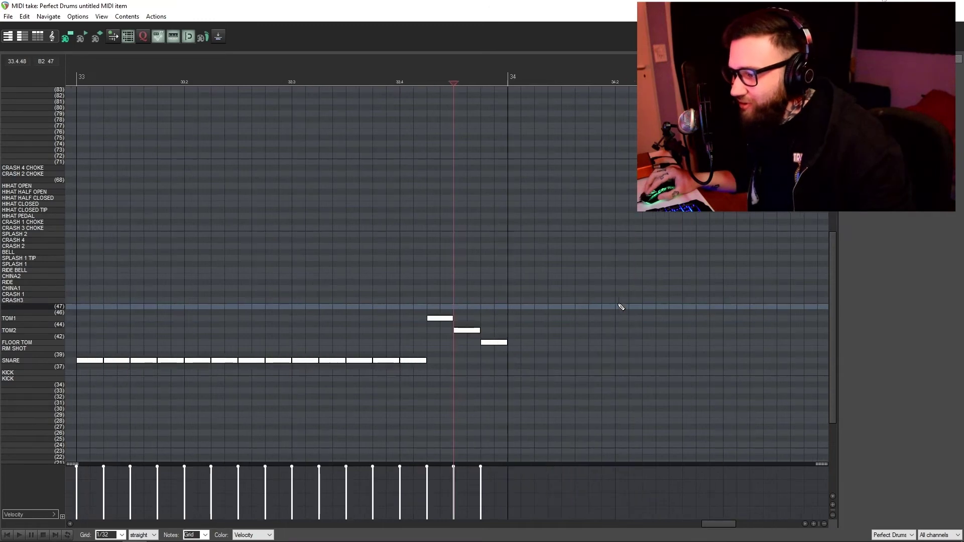
left_click_drag(506, 372, 494, 371)
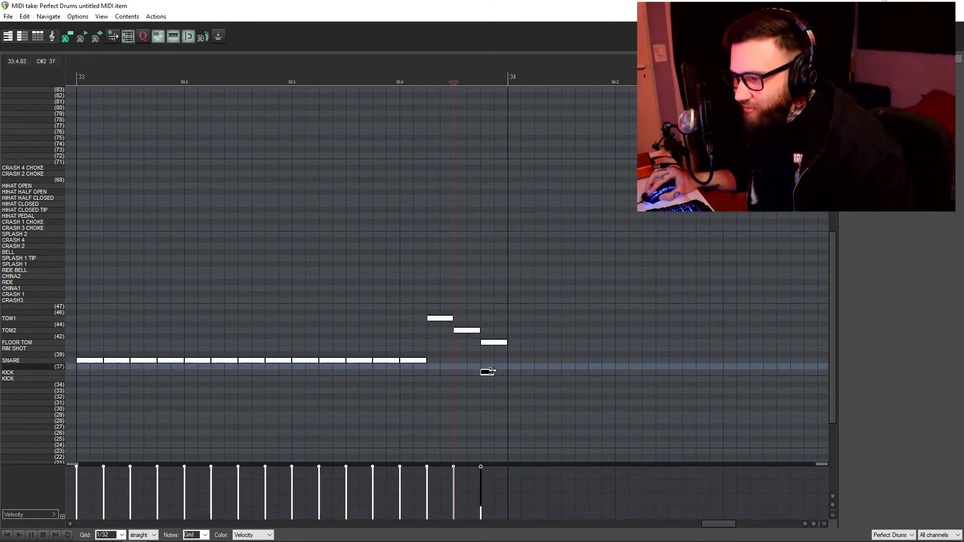
left_click(500, 379)
scroll(502, 379, "down", 3)
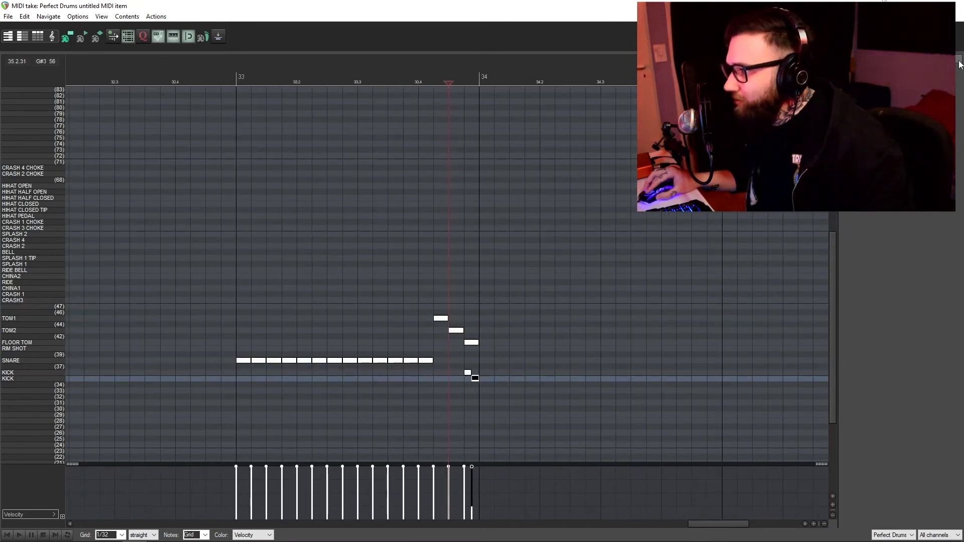
Play the snare, tom and kick fill from just before bar 33 through its end and stop playback
left_click(210, 250)
key("space")
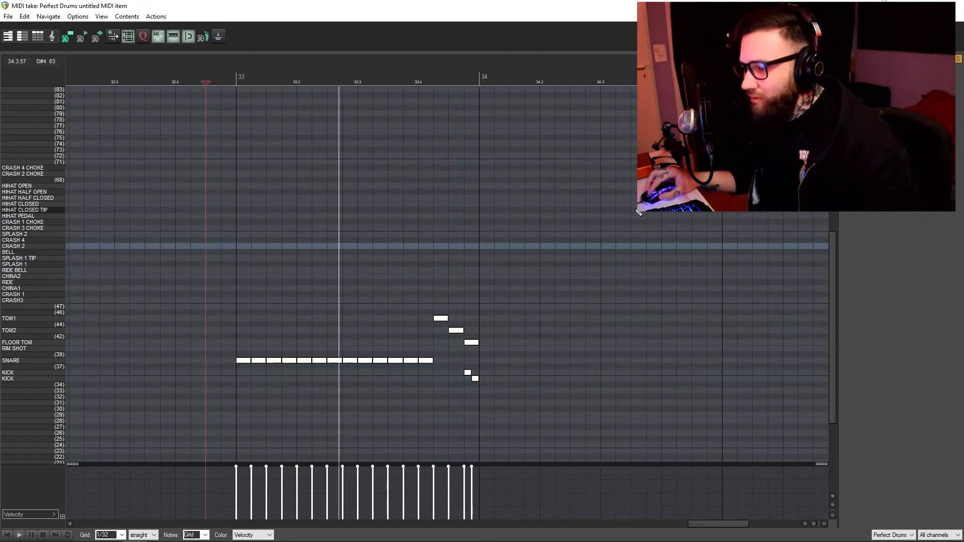
key("space")
Try a groove of crashes, snare and kick hits at the start of bar 34 and play from late in bar 30
left_click(483, 361)
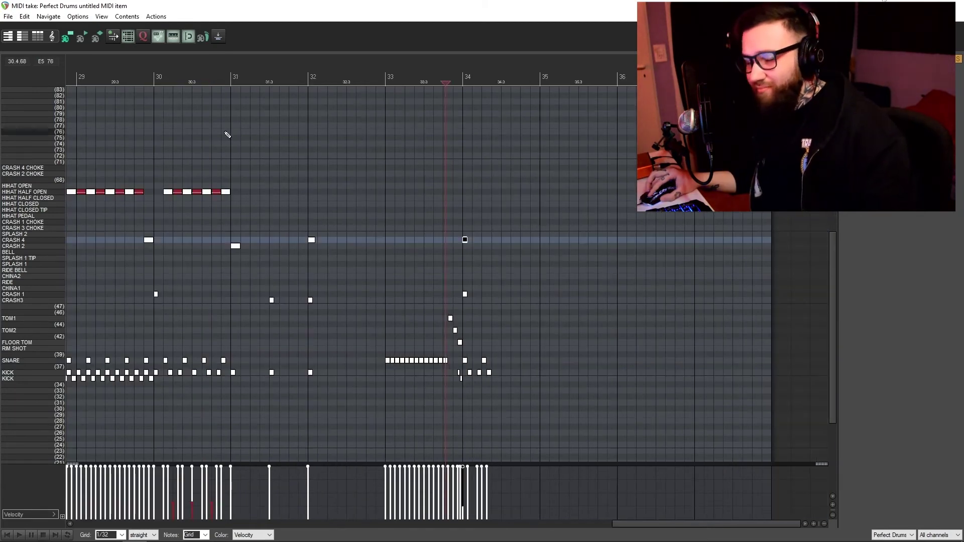
left_click(219, 139)
key("space")
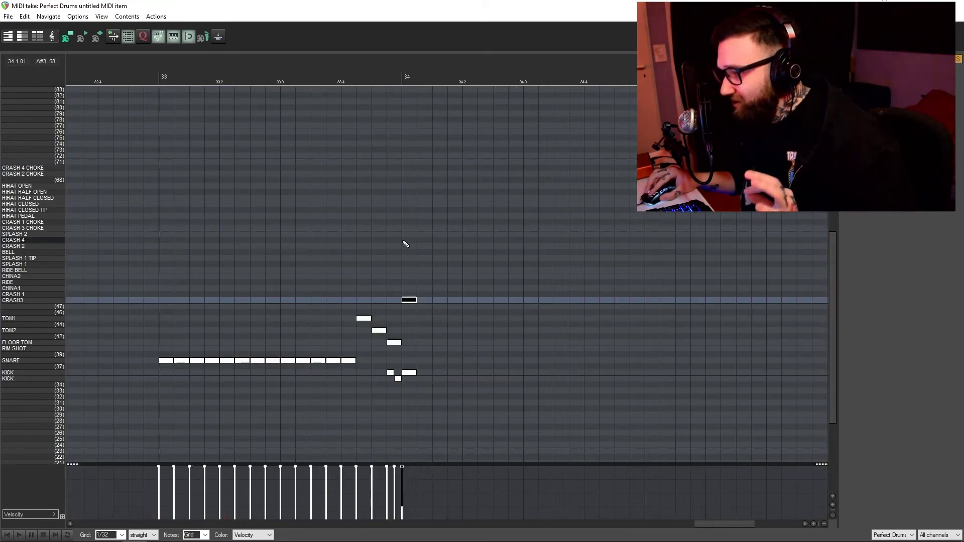
Add a CRASH 4 hit over the CRASH3 and KICK notes at the start of bar 34
left_click(404, 240)
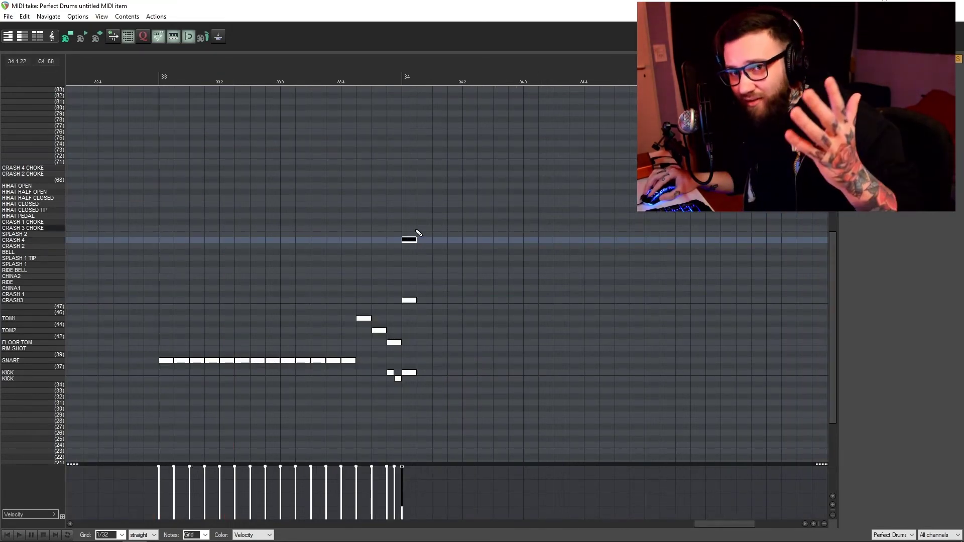
scroll(356, 265, "down", 4)
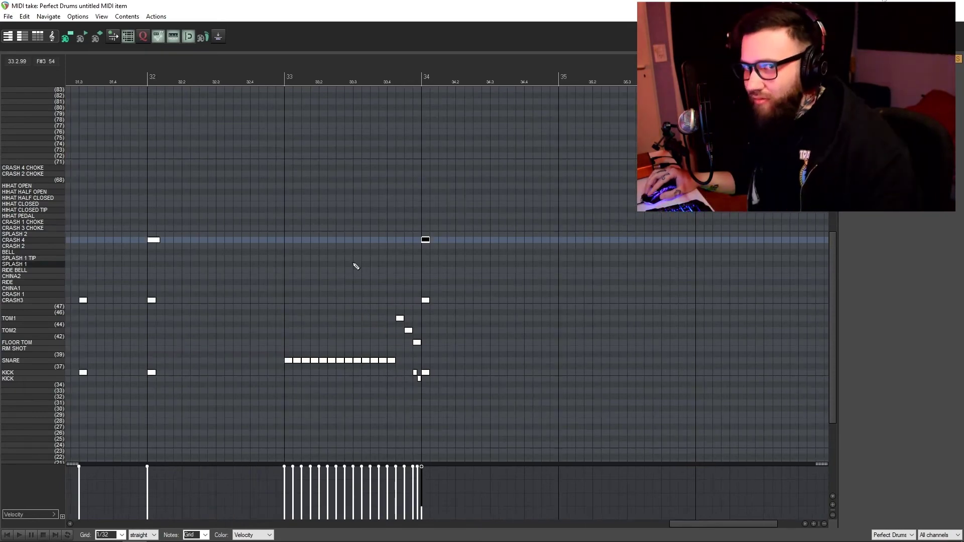
Play the arrangement from bar 2 and lower the CANCION track's volume to -23.6 dB
key("space")
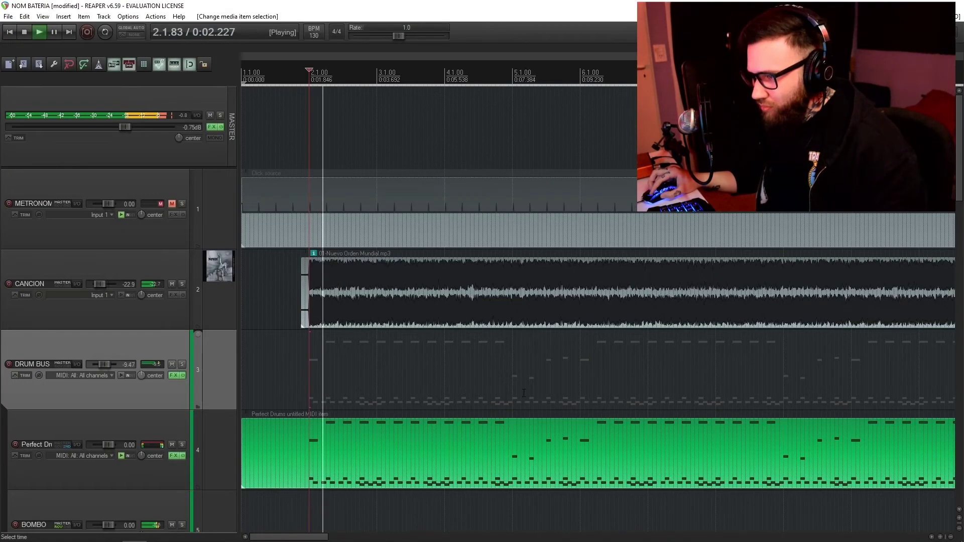
scroll(582, 422, "down", 5)
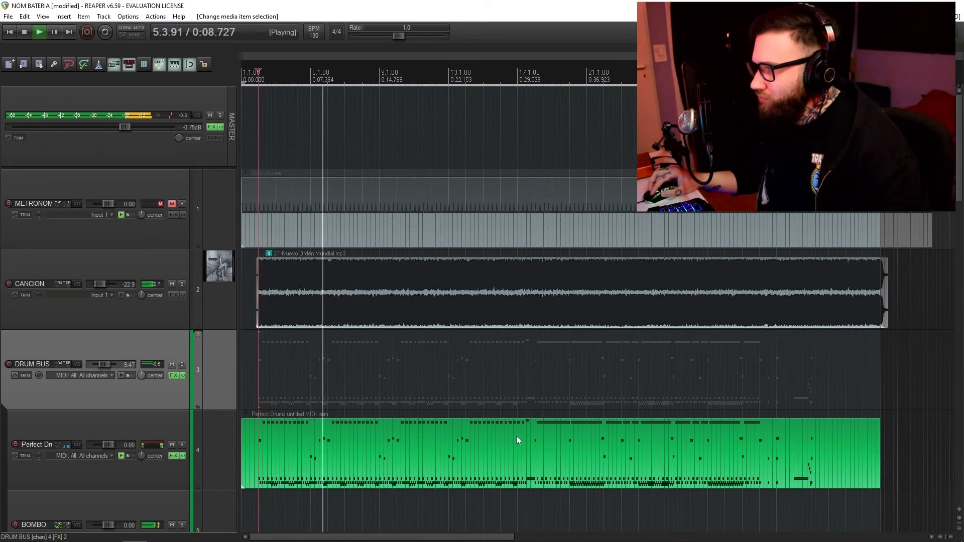
scroll(516, 436, "down", 2)
scroll(473, 441, "up", 2)
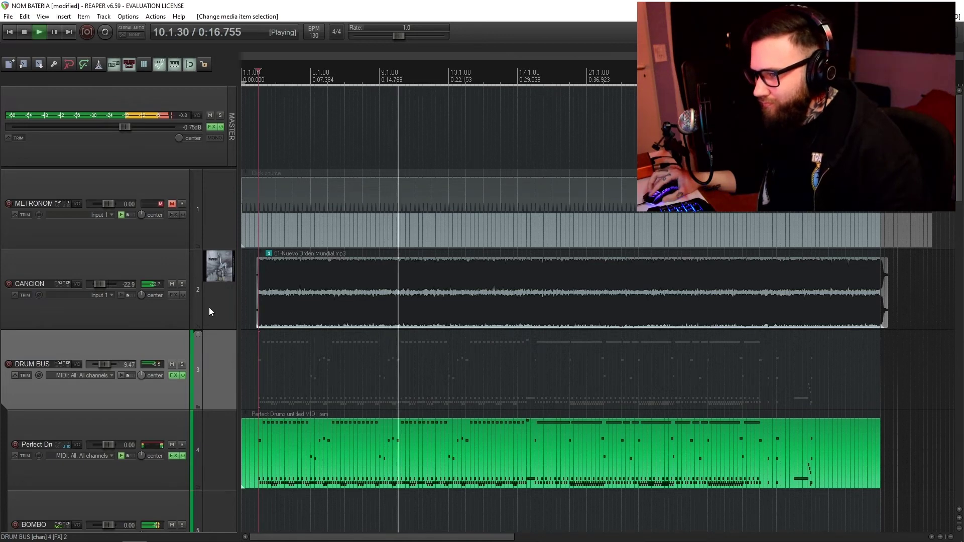
scroll(101, 285, "down", 2)
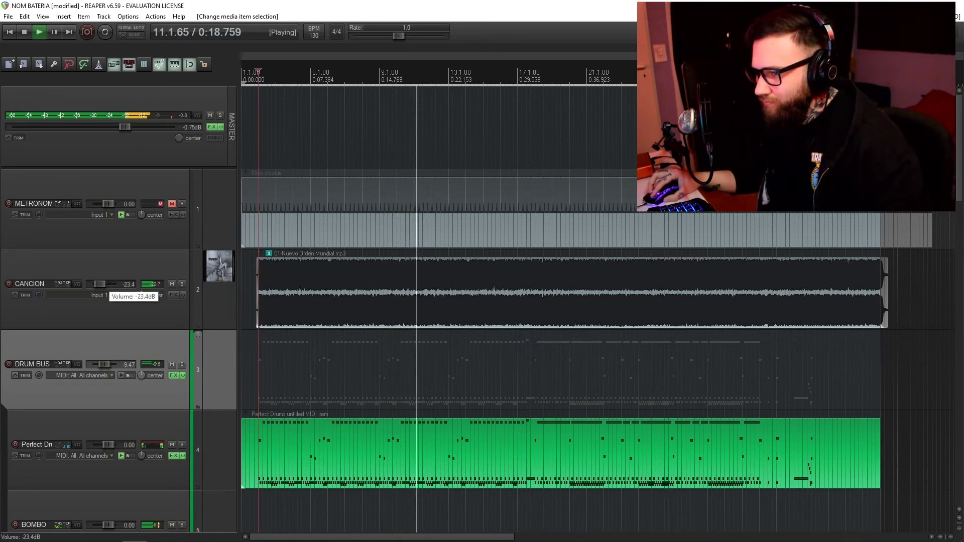
Play on through bars 14 to 26, muting and unmuting CANCION twice to compare the drums alone with the full song
left_click(171, 285)
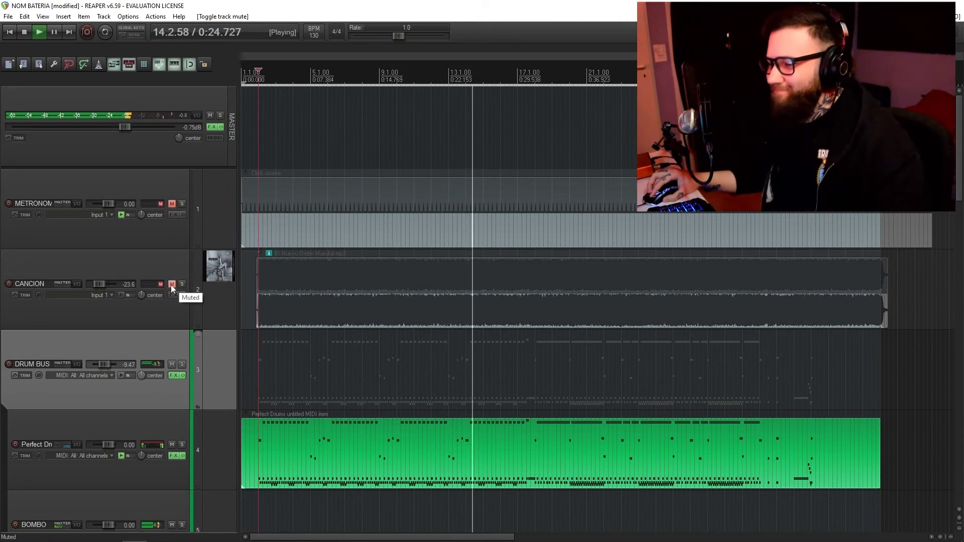
left_click(172, 285)
scroll(532, 451, "down", 1)
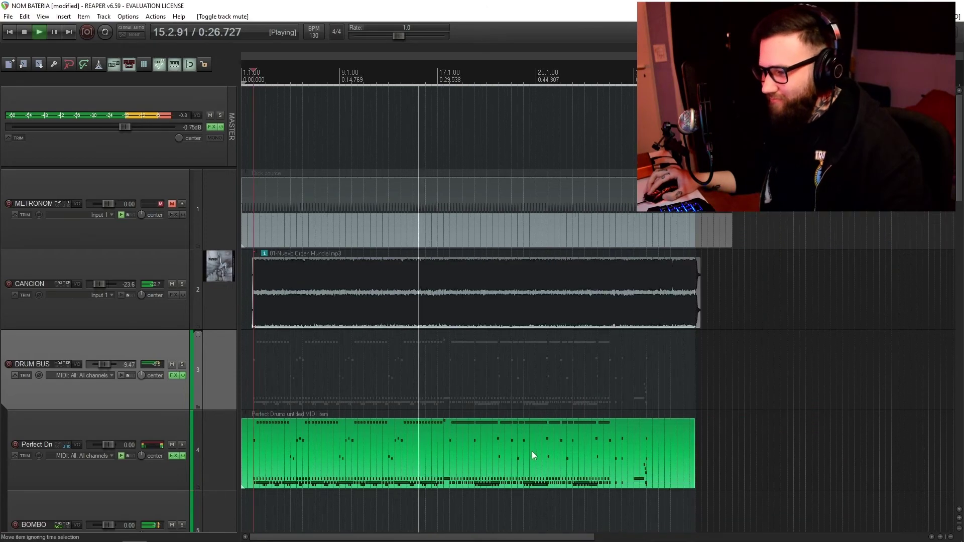
left_click(489, 448)
scroll(489, 448, "up", 2)
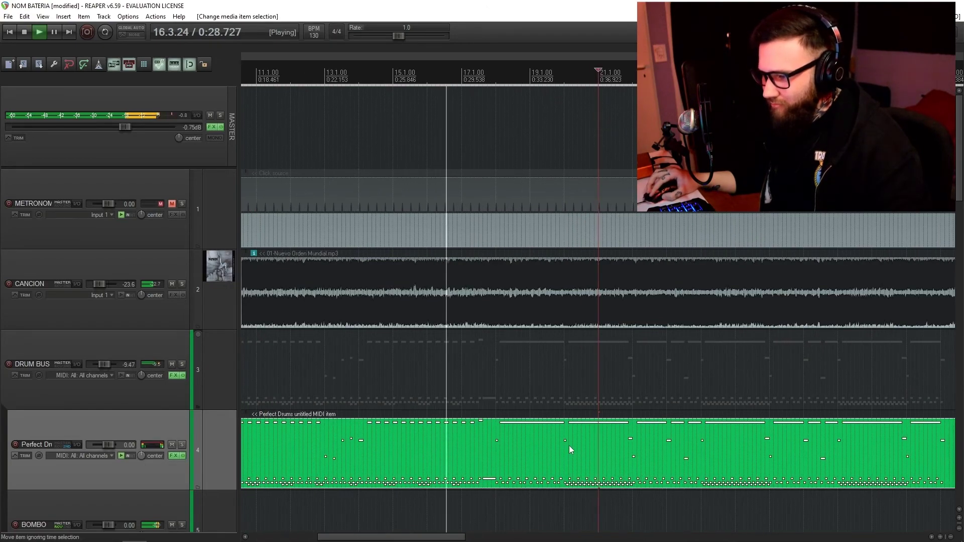
scroll(631, 441, "up", 2)
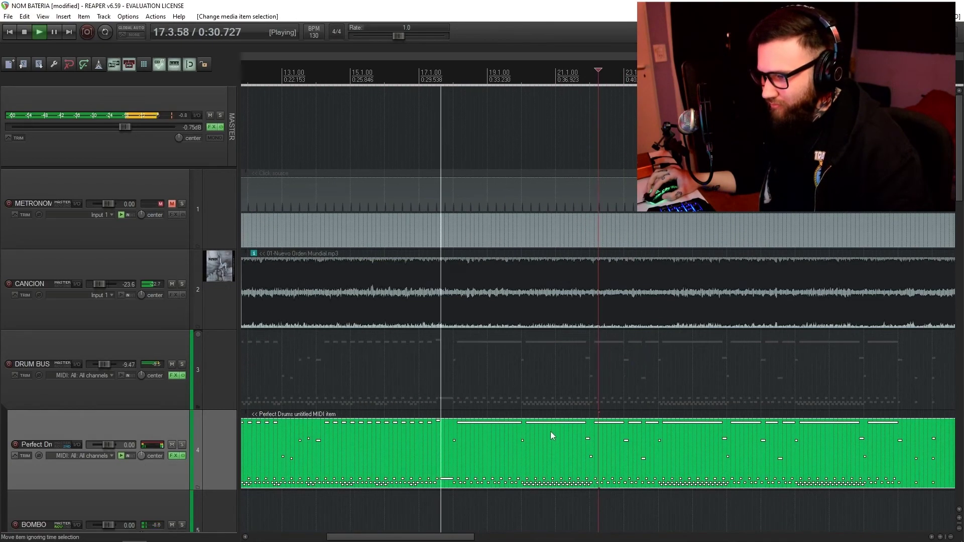
scroll(650, 445, "down", 3)
scroll(649, 446, "down", 2)
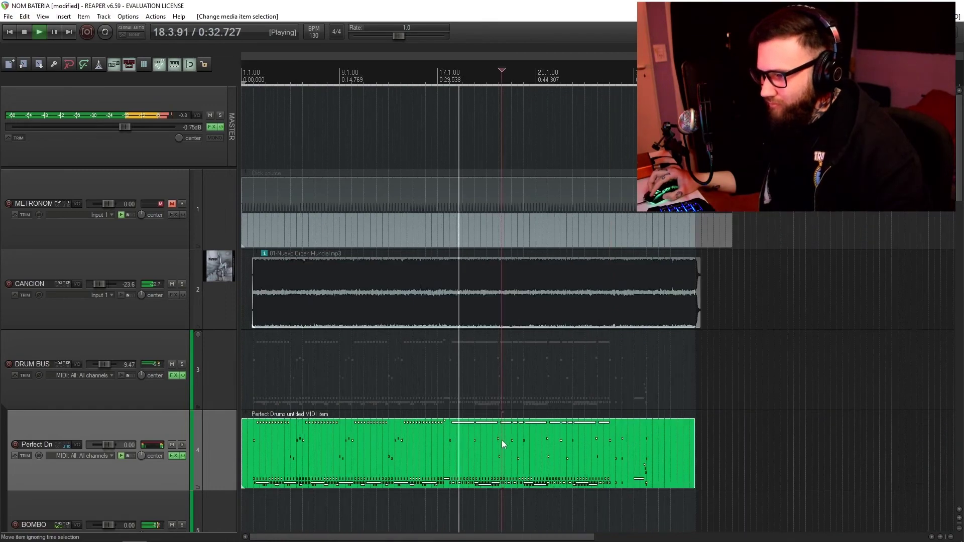
left_click(171, 284)
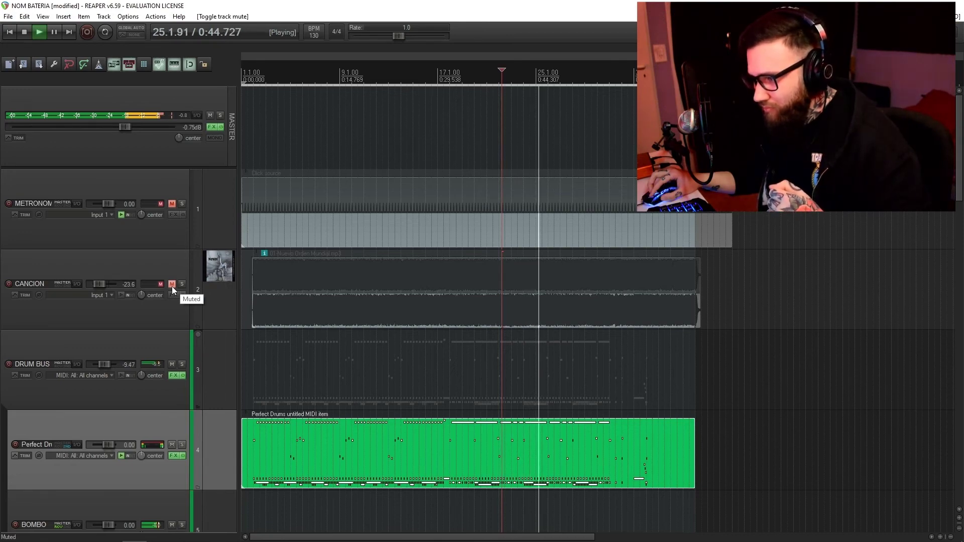
left_click(171, 284)
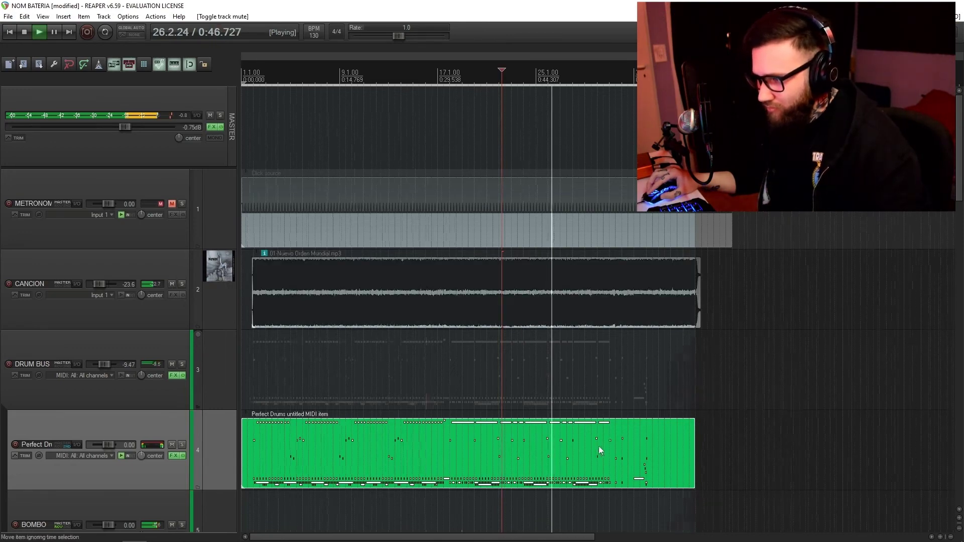
Split the CANCION audio at bar 34, delete the section after it and bring the song's end back toward the cut
scroll(598, 446, "down", 1)
scroll(502, 438, "up", 4)
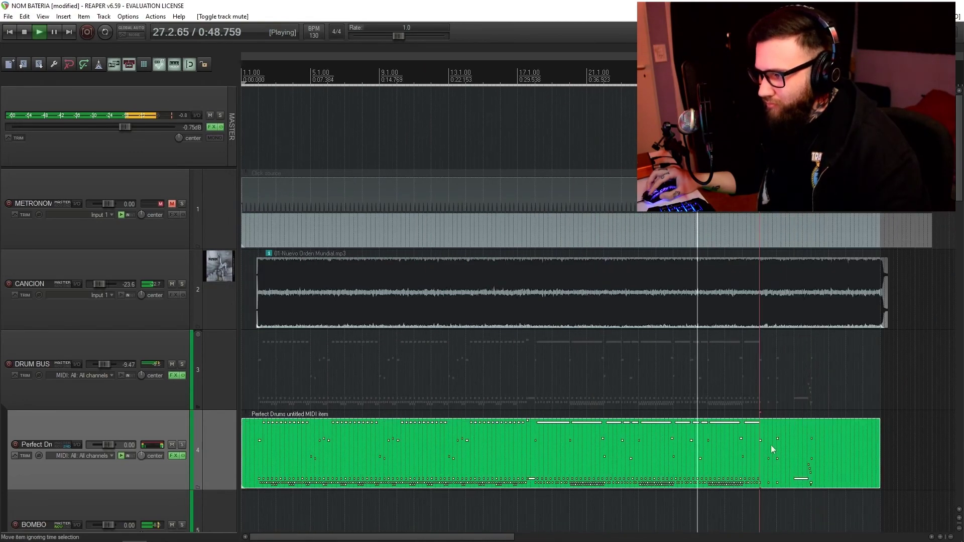
scroll(771, 445, "down", 2)
scroll(647, 439, "up", 6)
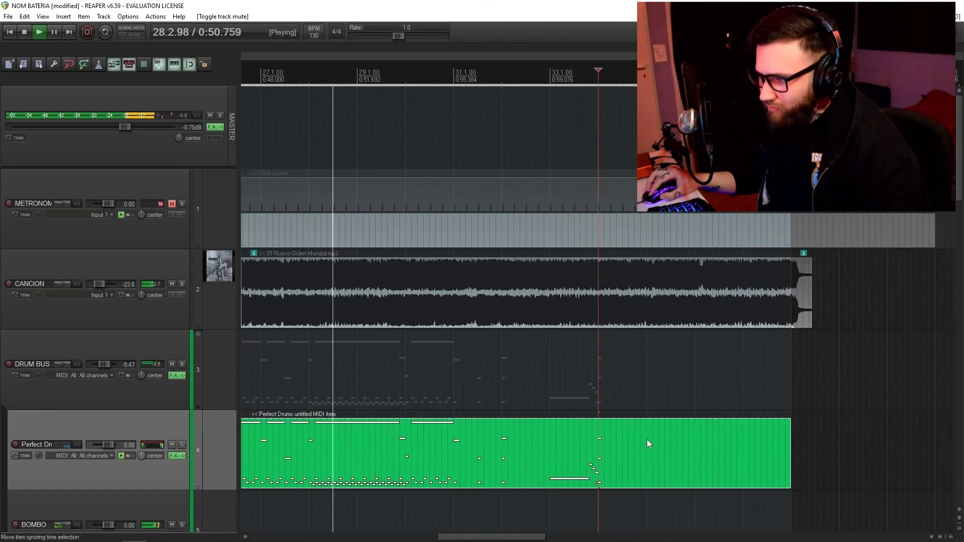
left_click(595, 306)
key("s")
key("Delete")
left_click_drag(878, 288, 608, 296)
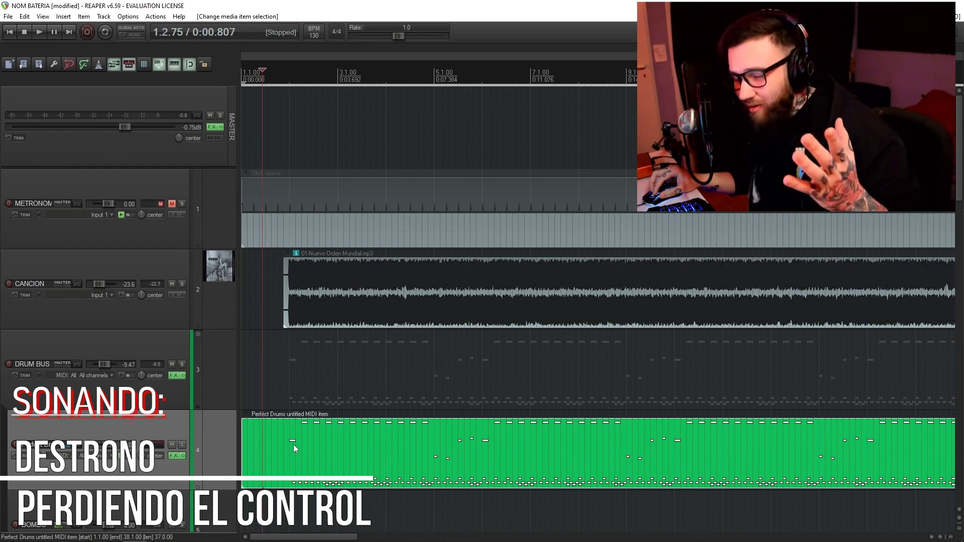
Select the Perfect Drums MIDI item and place the cursor in bar 1, just before the song starts
left_click(264, 443)
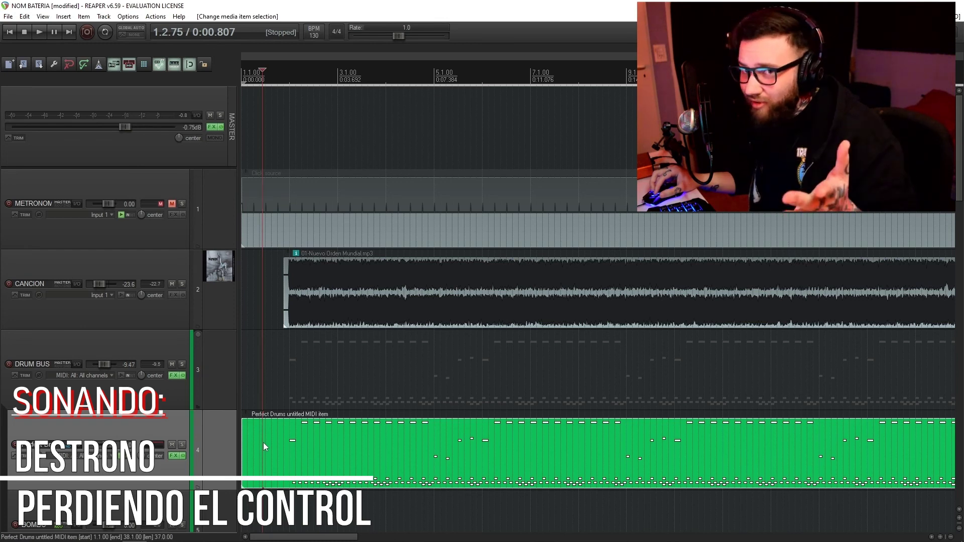